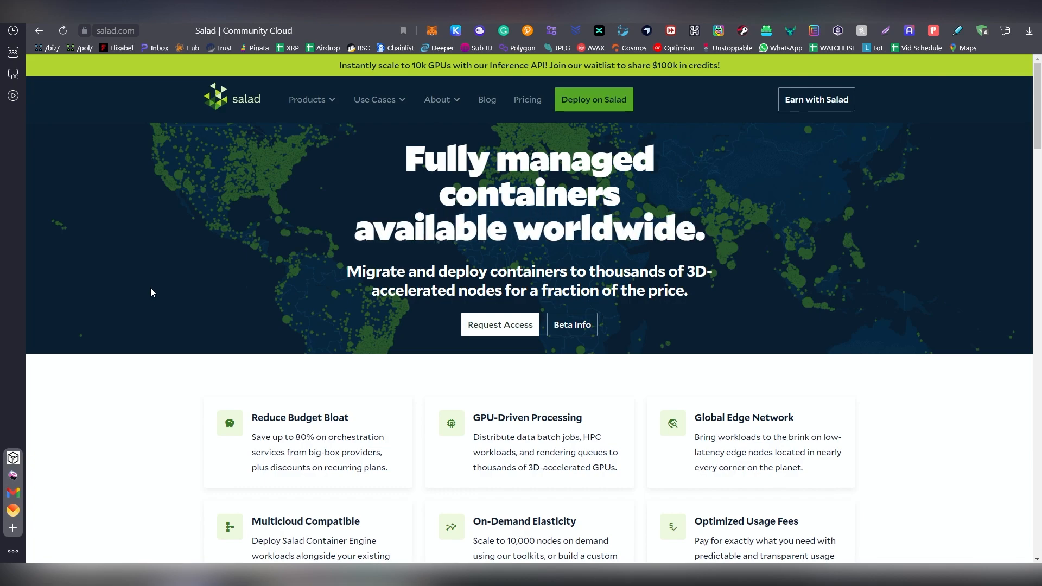
scroll(370, 369, "down", 4)
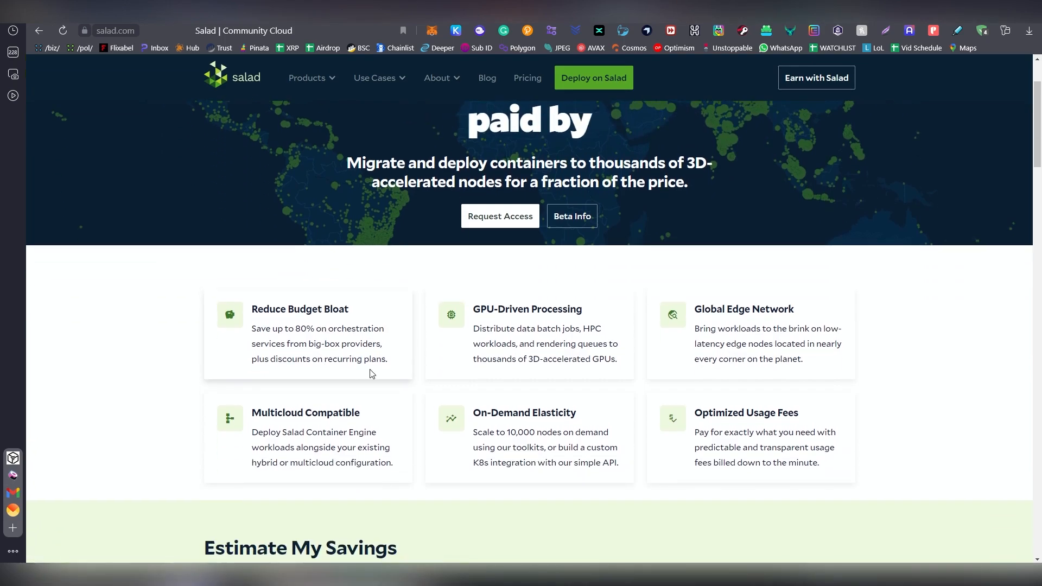
scroll(426, 310, "down", 2)
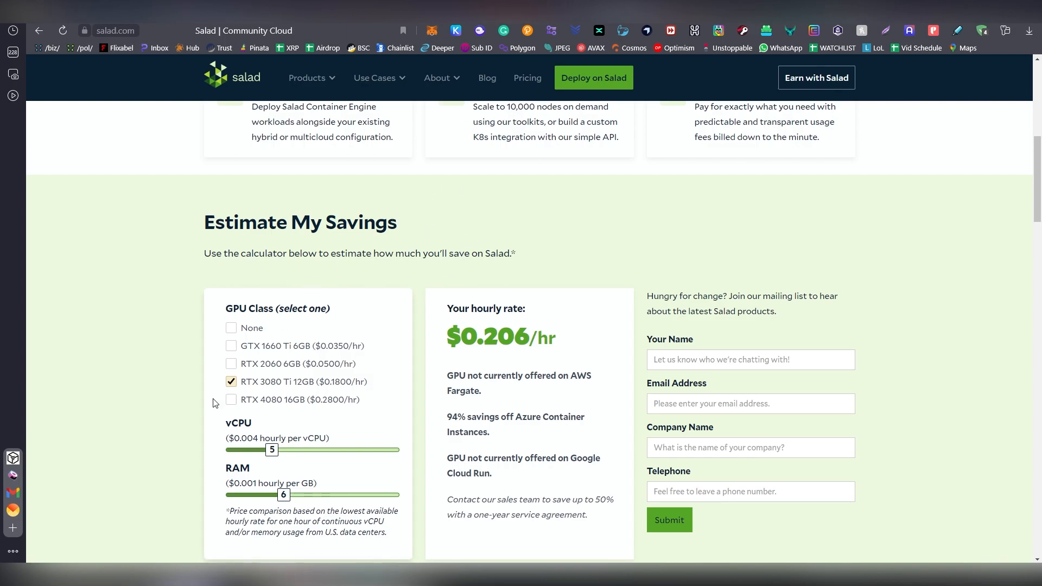
Price the RTX 2060 GPU class with 7 vCPUs, giving an estimate of $0.084/hr
left_click(232, 365)
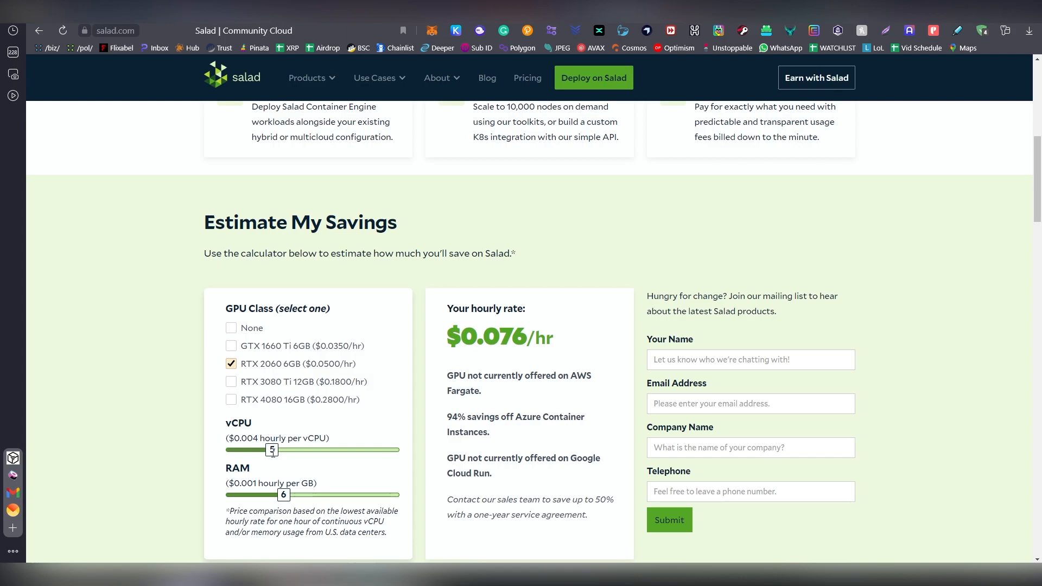
left_click_drag(272, 450, 295, 450)
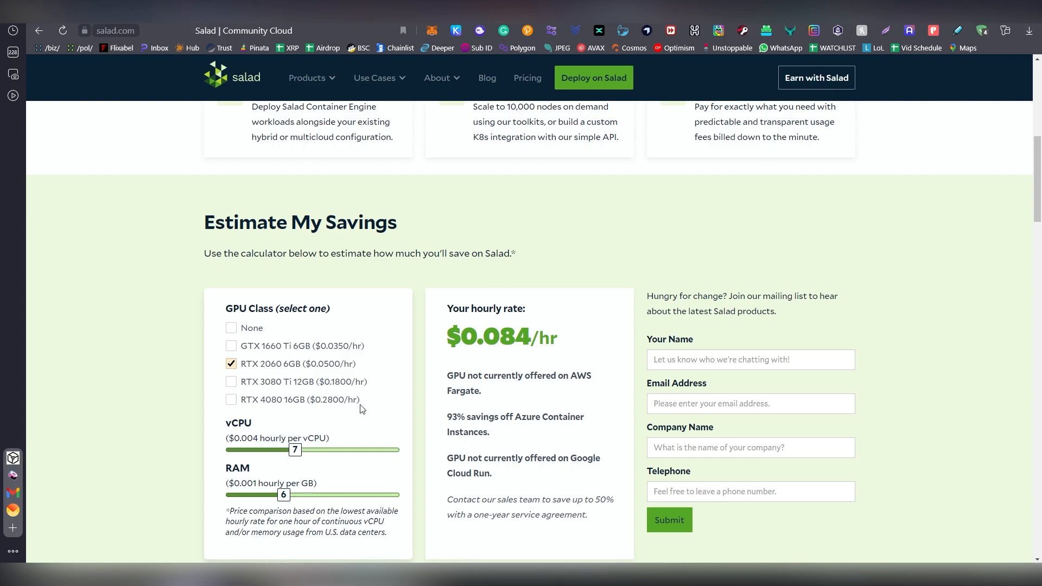
scroll(387, 403, "up", 1)
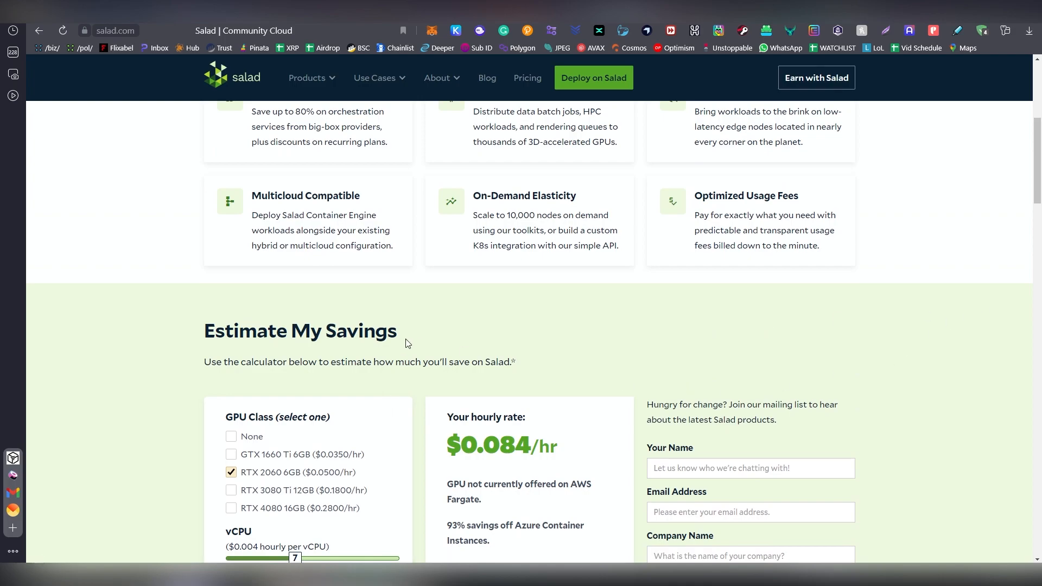
scroll(411, 337, "up", 1)
scroll(412, 338, "up", 2)
scroll(411, 337, "up", 2)
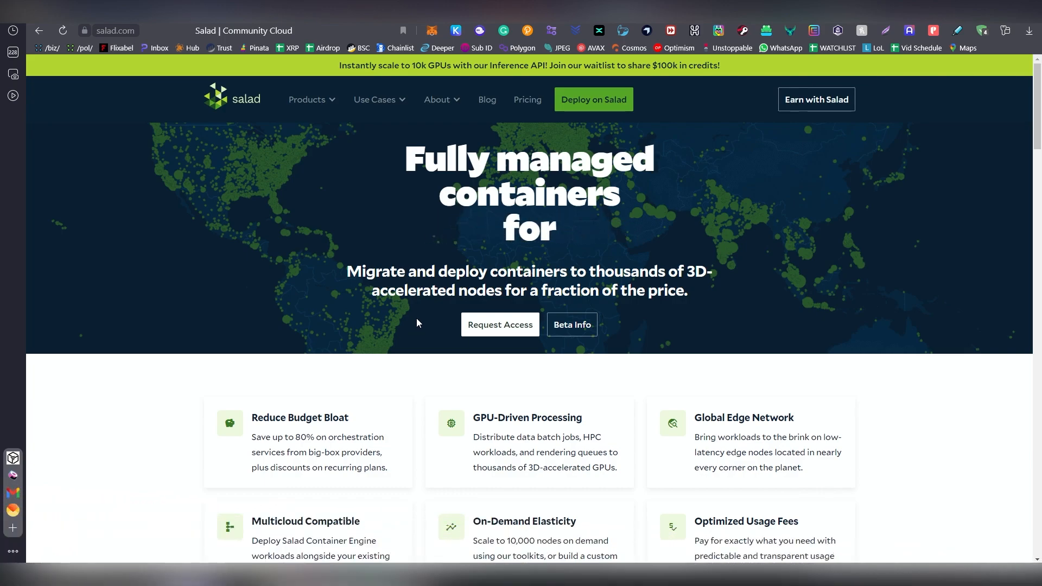
View the SaladCloud pricing page and its instance tables
left_click(528, 100)
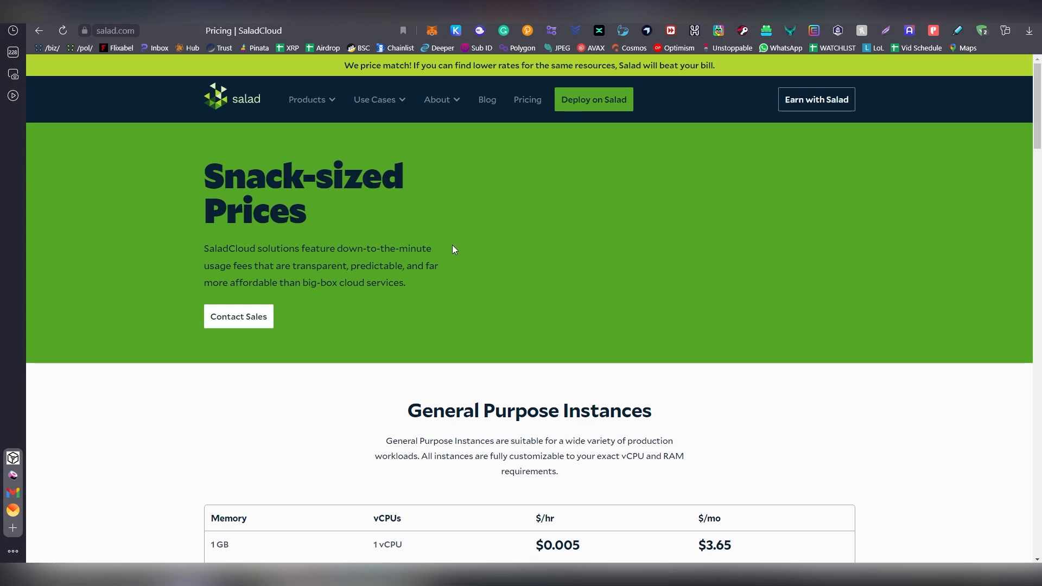
scroll(453, 249, "down", 3)
scroll(428, 253, "down", 1)
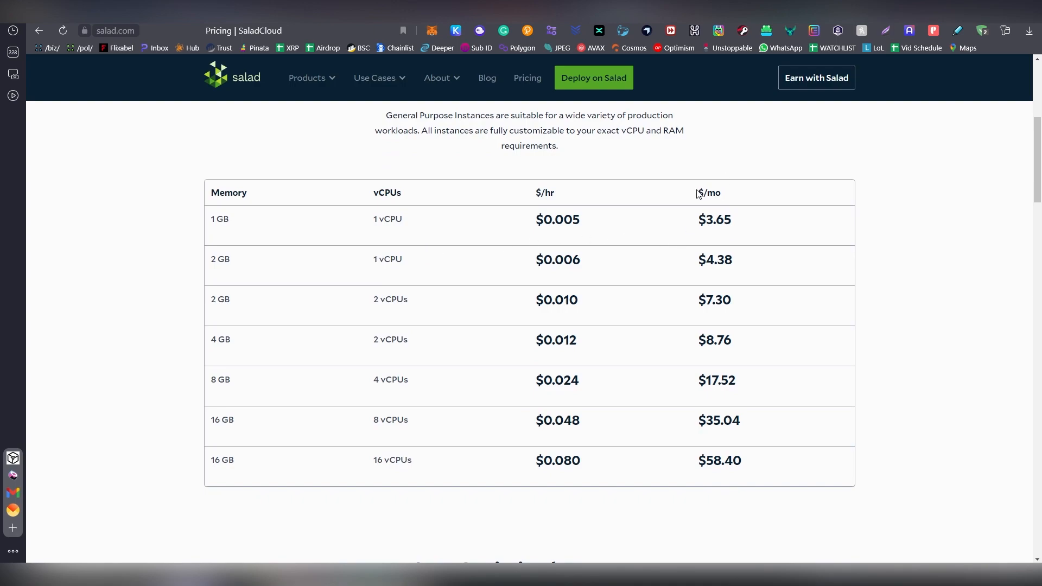
left_click_drag(697, 193, 733, 195)
left_click(736, 224)
scroll(302, 240, "down", 2)
scroll(272, 312, "down", 2)
scroll(274, 321, "down", 3)
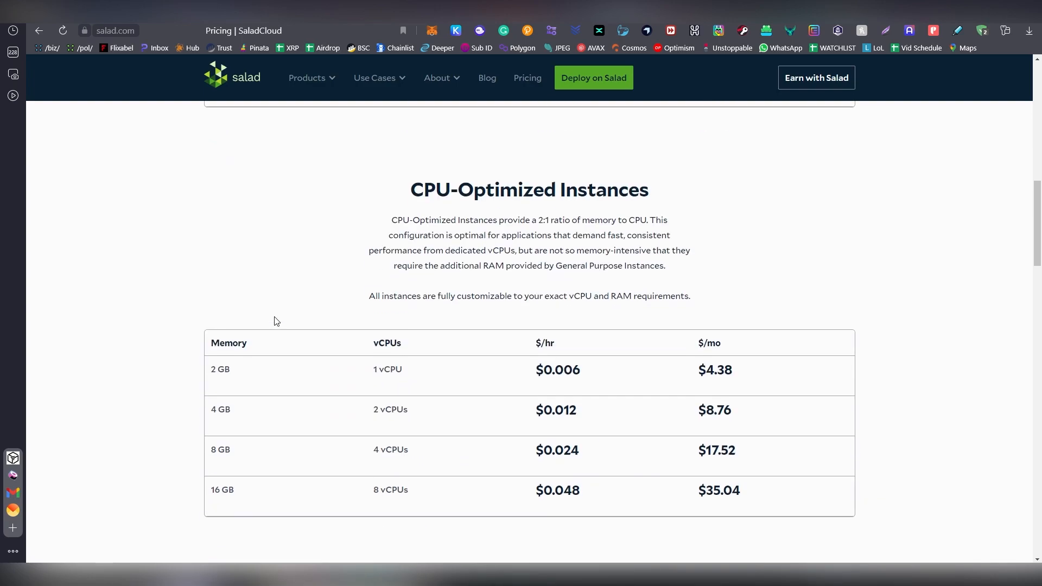
scroll(274, 322, "down", 3)
scroll(274, 322, "down", 3)
scroll(276, 324, "down", 2)
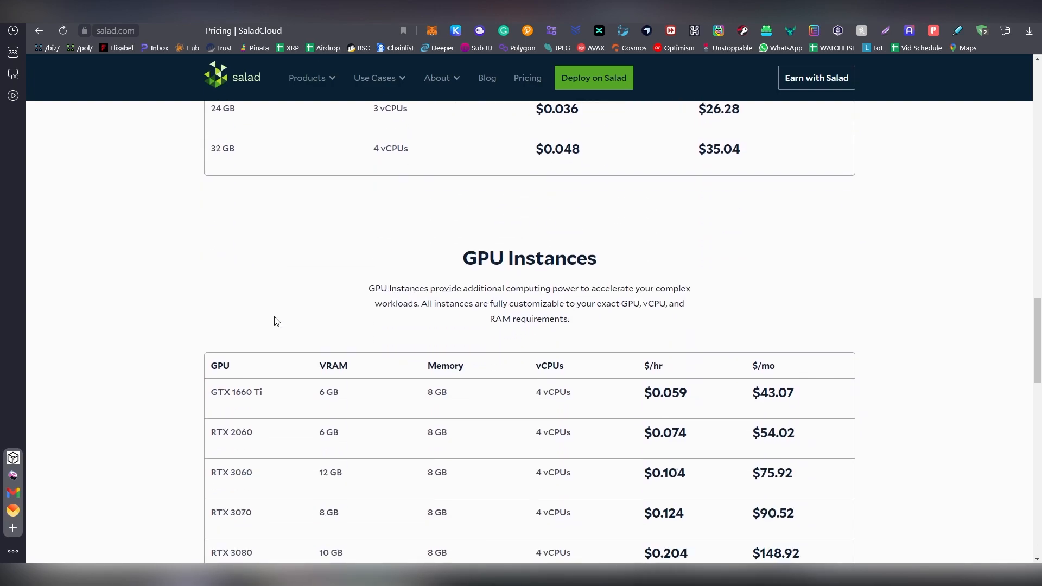
scroll(276, 327, "down", 3)
scroll(276, 327, "down", 3)
scroll(174, 402, "down", 1)
scroll(174, 411, "up", 4)
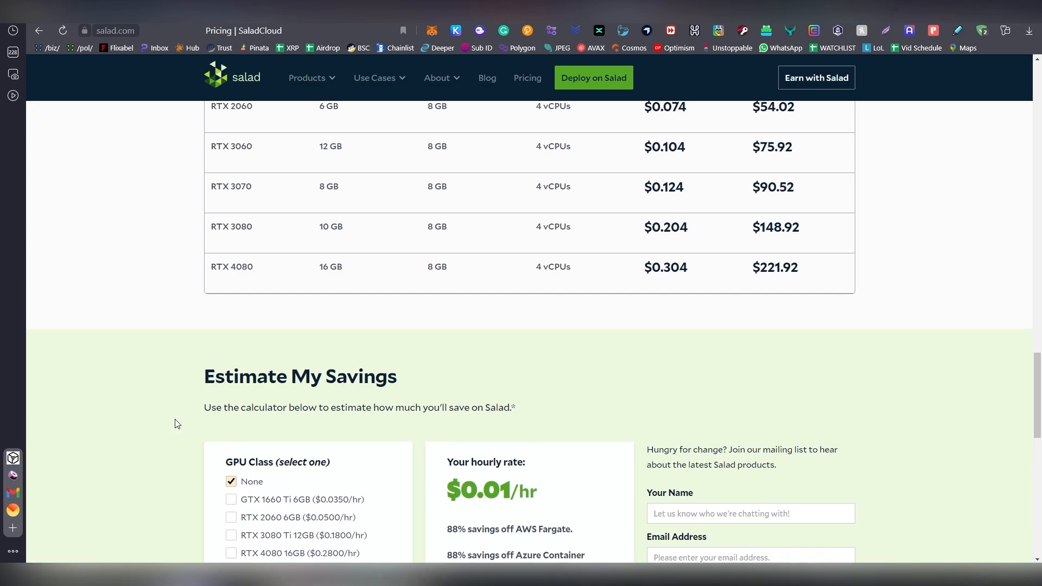
scroll(175, 422, "up", 5)
scroll(188, 427, "up", 5)
scroll(187, 426, "up", 5)
scroll(188, 426, "up", 4)
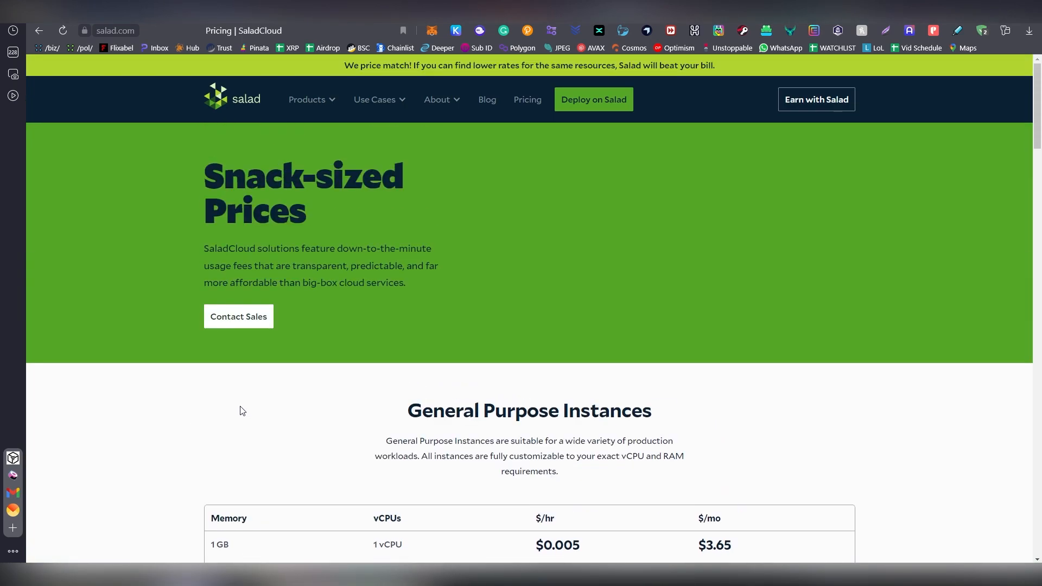
Go to the official Salad store and page through the Fresh From The Kitchen carousel
left_click(838, 30)
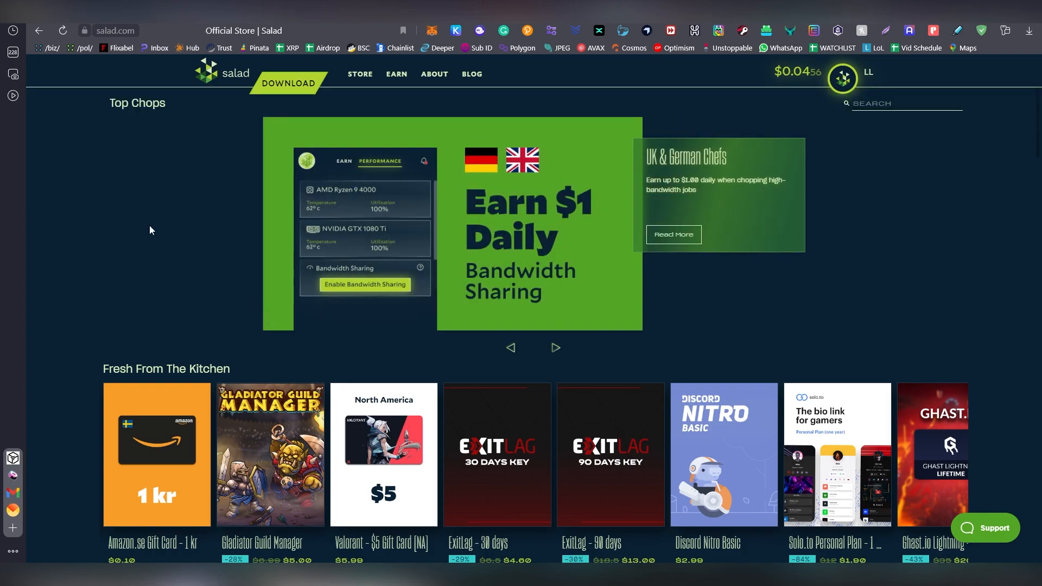
scroll(149, 229, "down", 2)
scroll(149, 230, "up", 1)
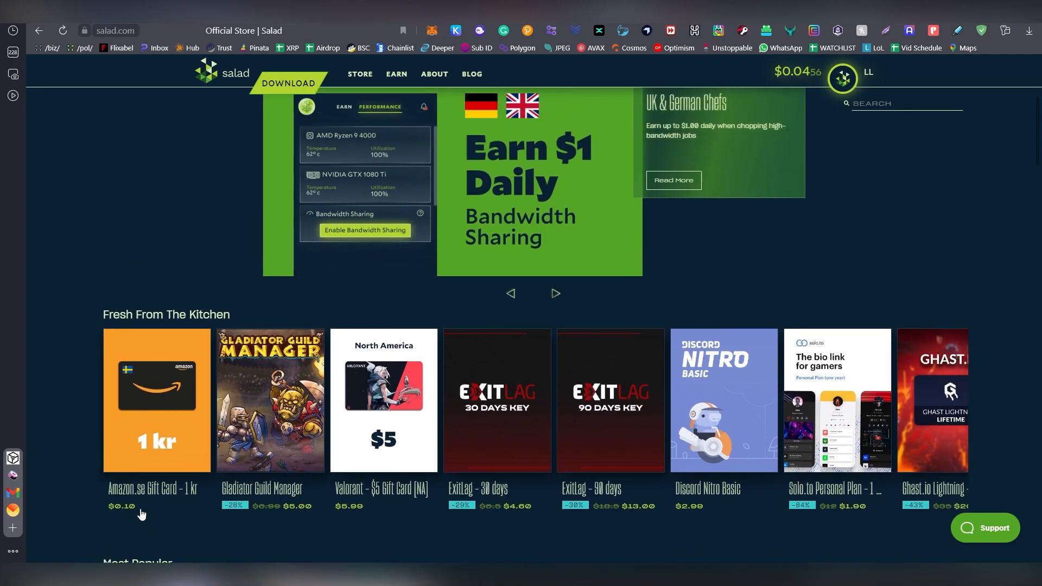
mouse_move(156, 456)
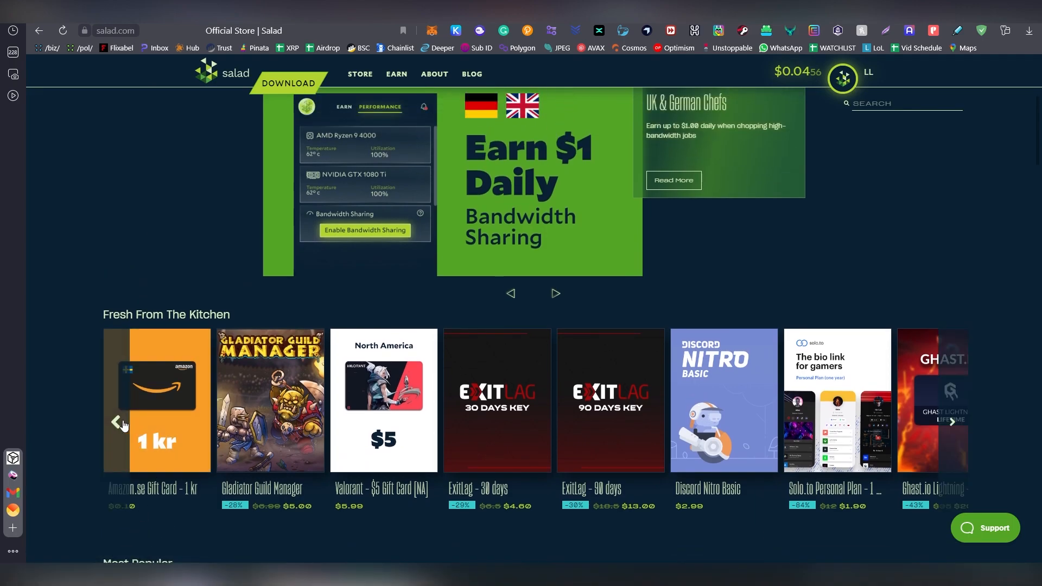
left_click(117, 422)
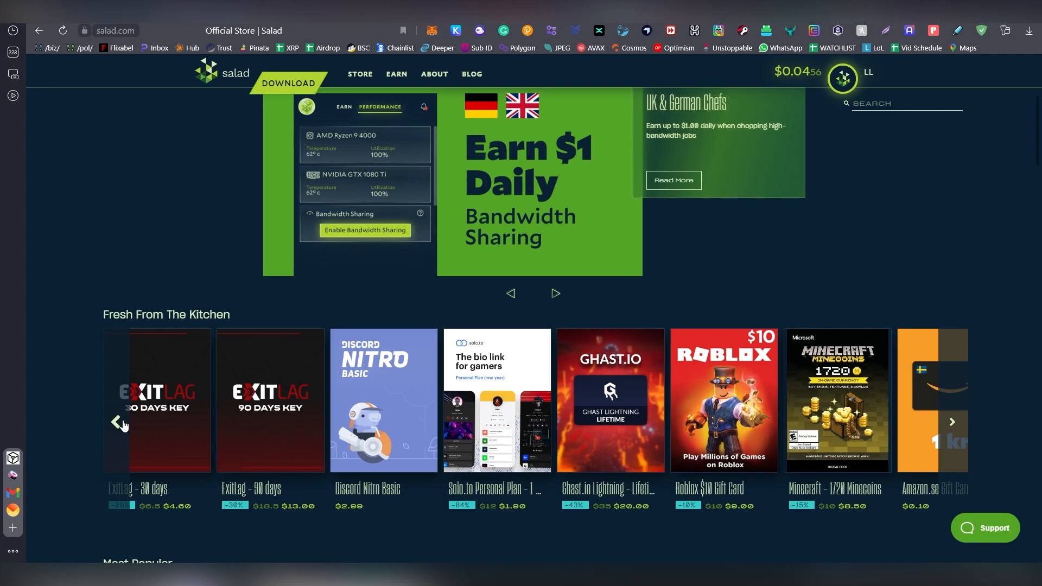
left_click(119, 423)
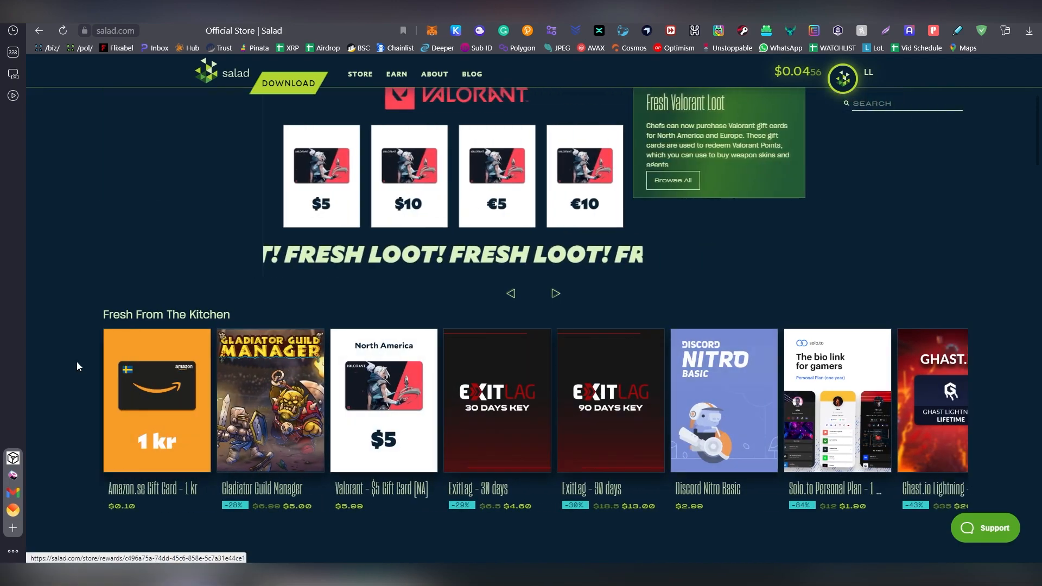
left_click(115, 420)
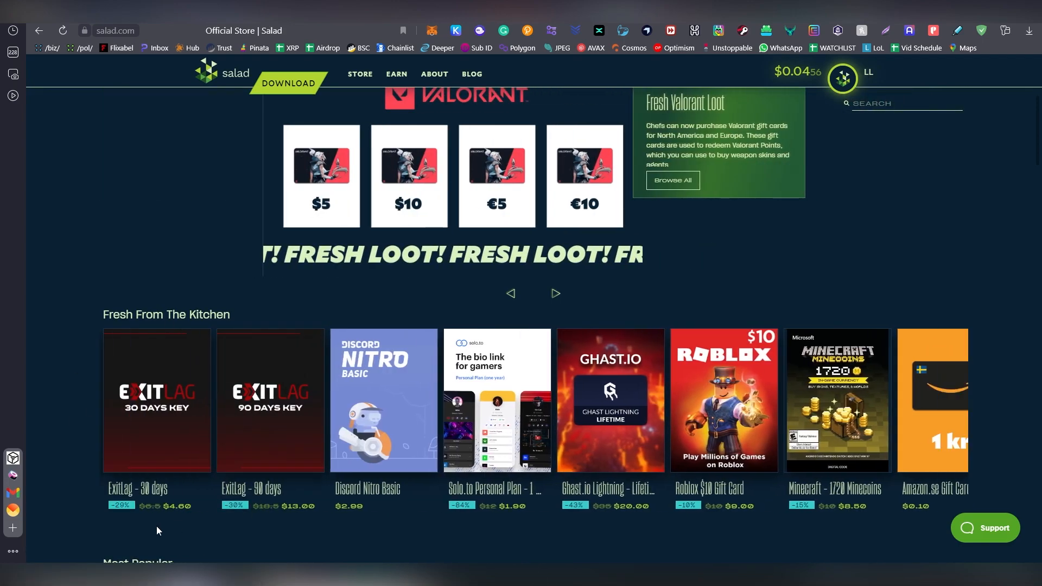
scroll(151, 456, "down", 3)
scroll(136, 351, "down", 1)
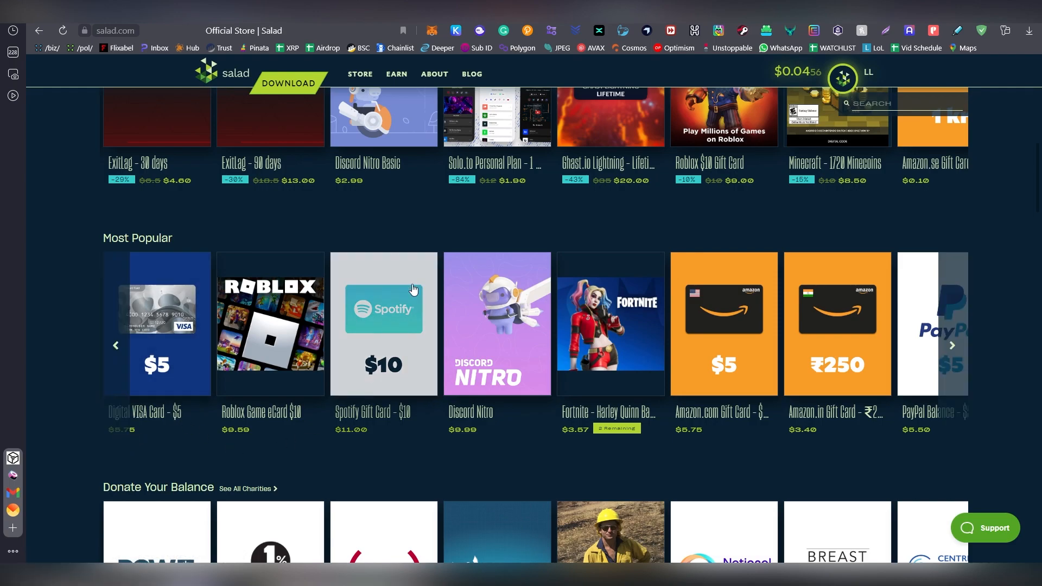
Advance the Most Popular rewards carousel three times to see more gift cards
left_click(951, 345)
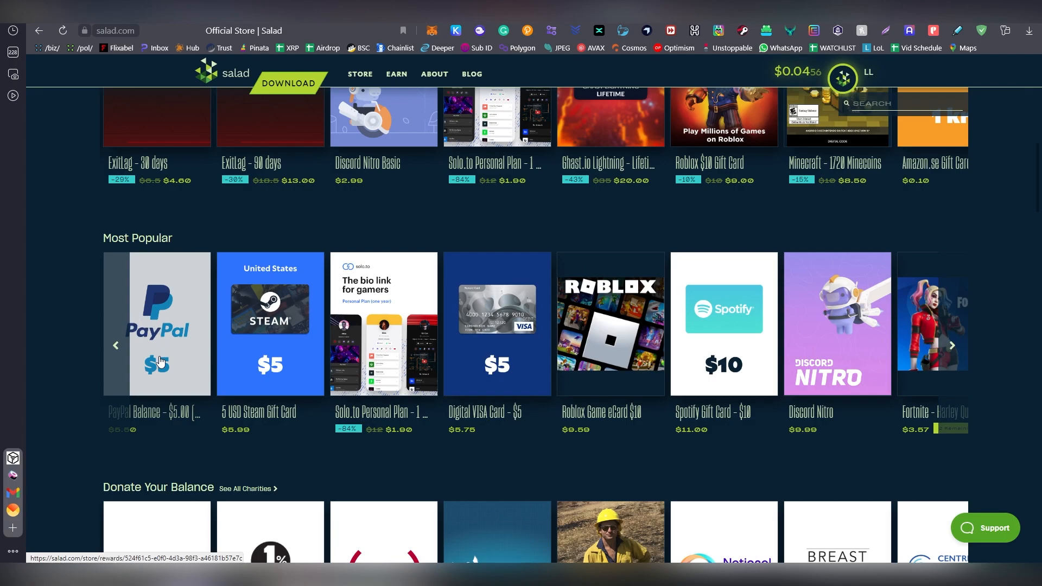
left_click(945, 326)
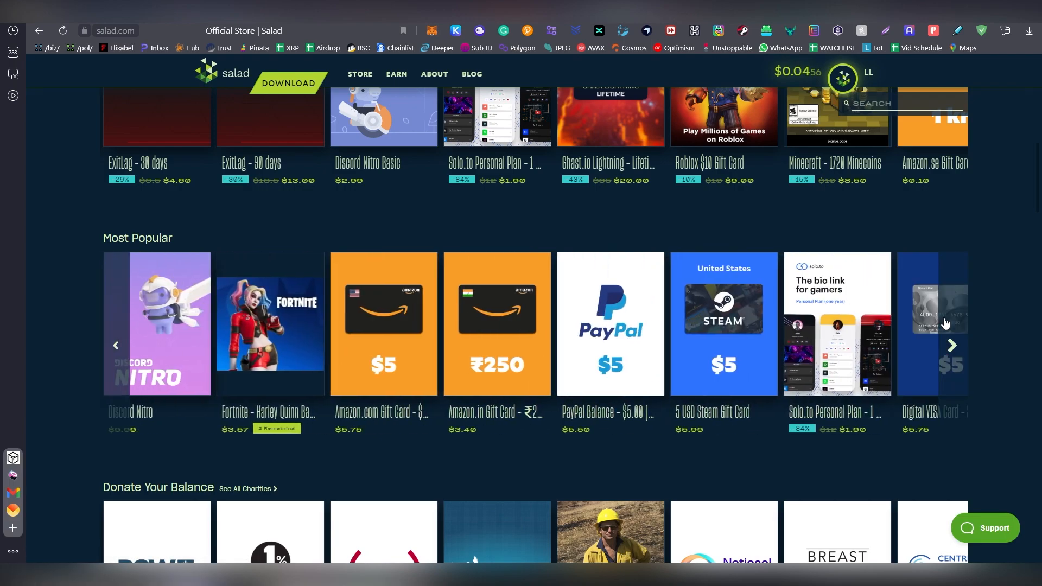
left_click(945, 324)
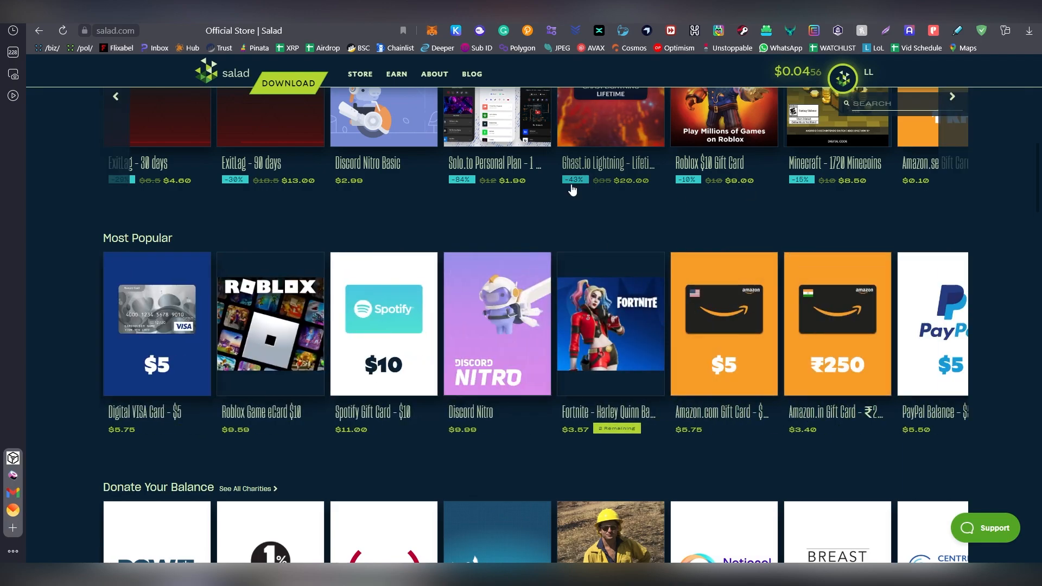
scroll(572, 190, "down", 3)
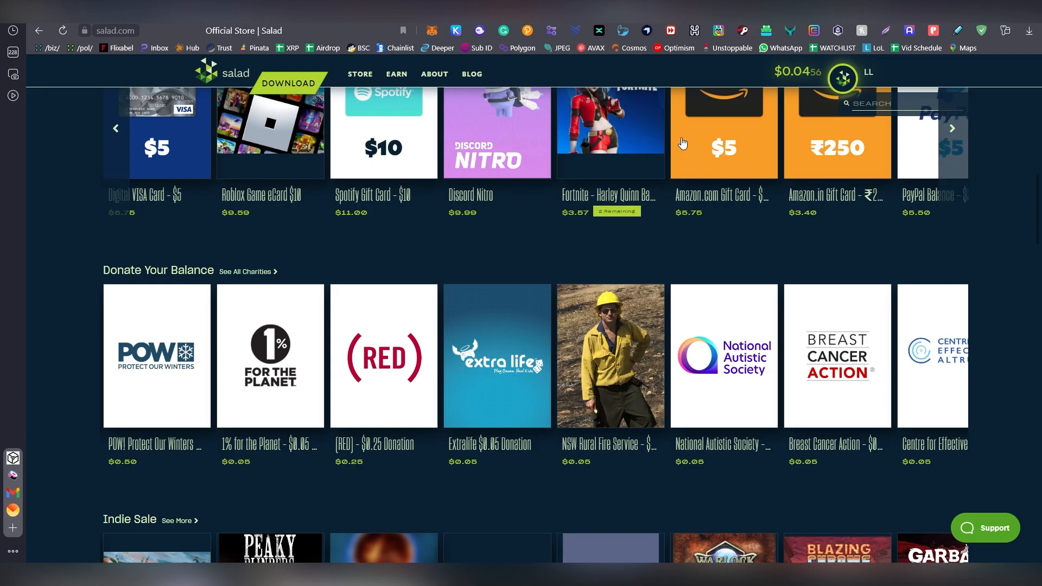
Peek at the account menu, then cycle the Indie Sale games carousel while browsing the store
left_click(843, 77)
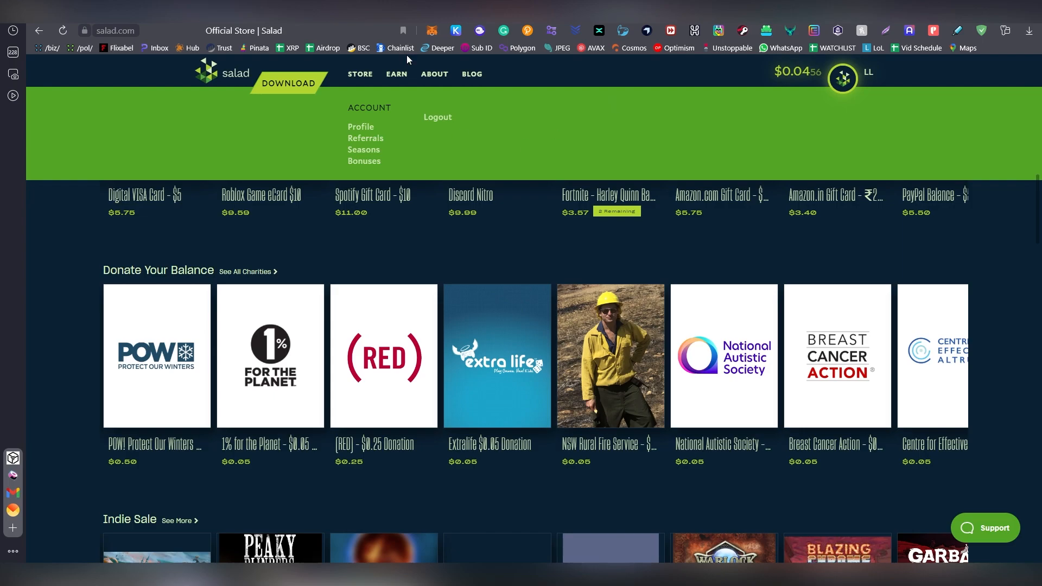
scroll(310, 240, "down", 2)
scroll(260, 277, "down", 1)
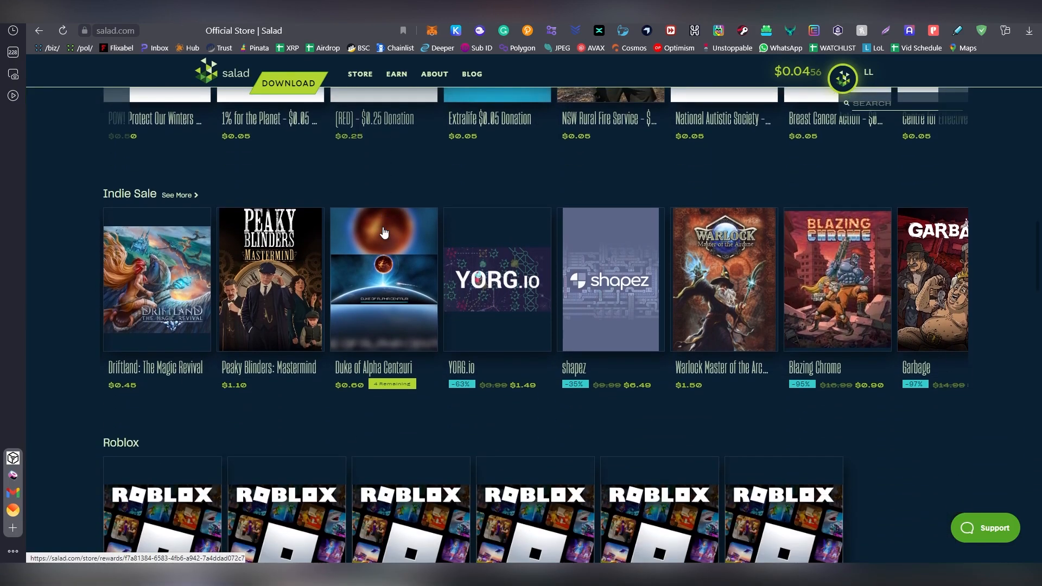
scroll(207, 313, "down", 1)
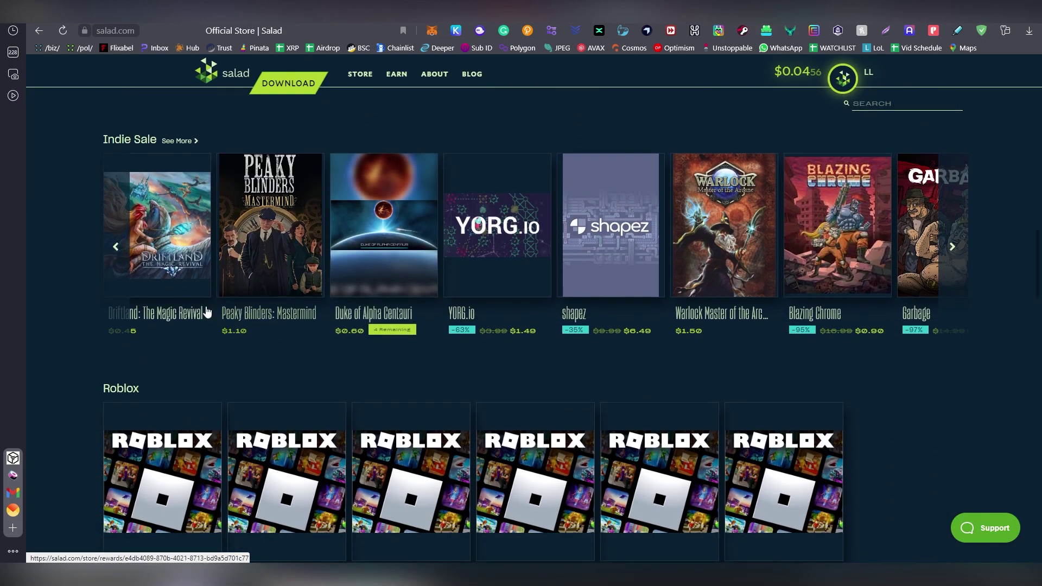
left_click(114, 246)
scroll(115, 246, "down", 1)
scroll(114, 246, "down", 2)
scroll(115, 246, "down", 1)
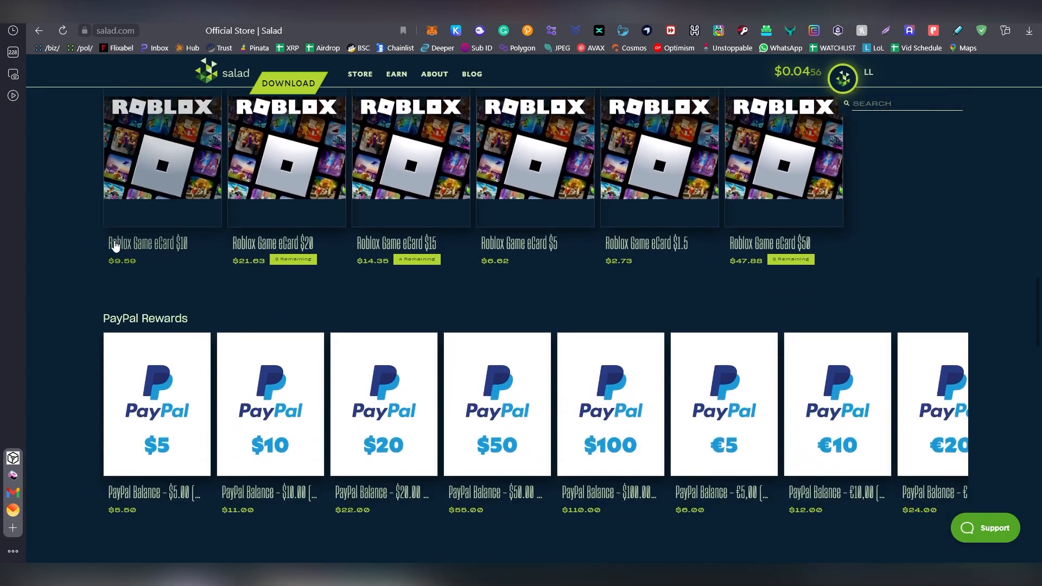
scroll(115, 246, "down", 3)
scroll(116, 246, "down", 2)
scroll(113, 245, "down", 3)
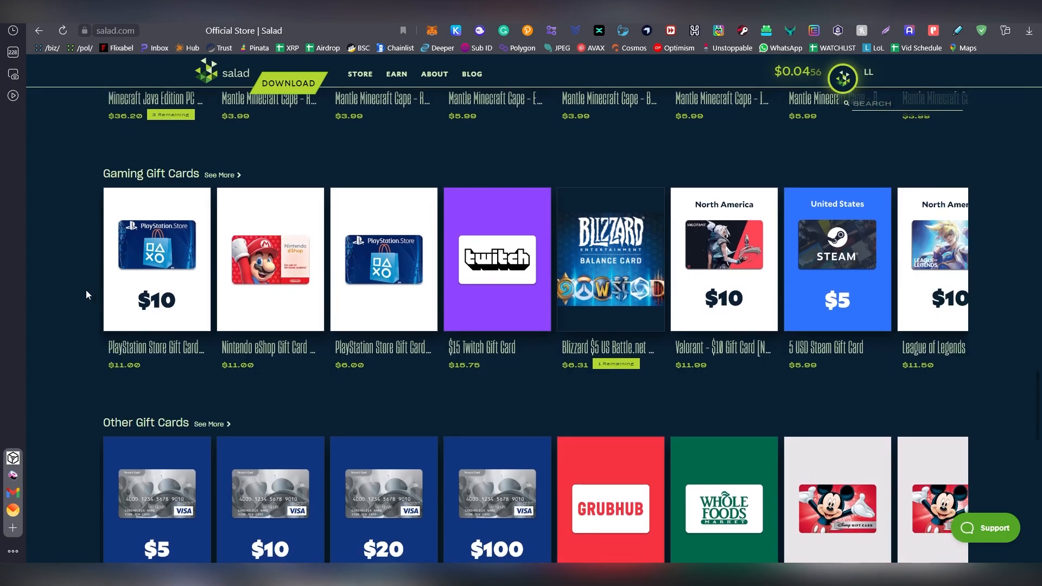
scroll(112, 336, "up", 1)
scroll(111, 336, "up", 2)
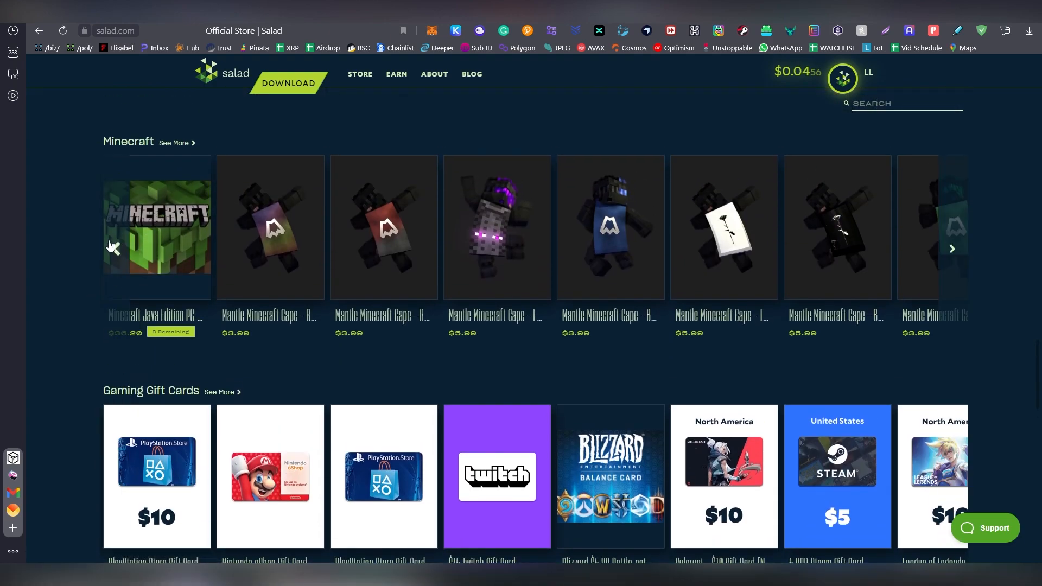
scroll(112, 247, "down", 4)
scroll(113, 247, "down", 6)
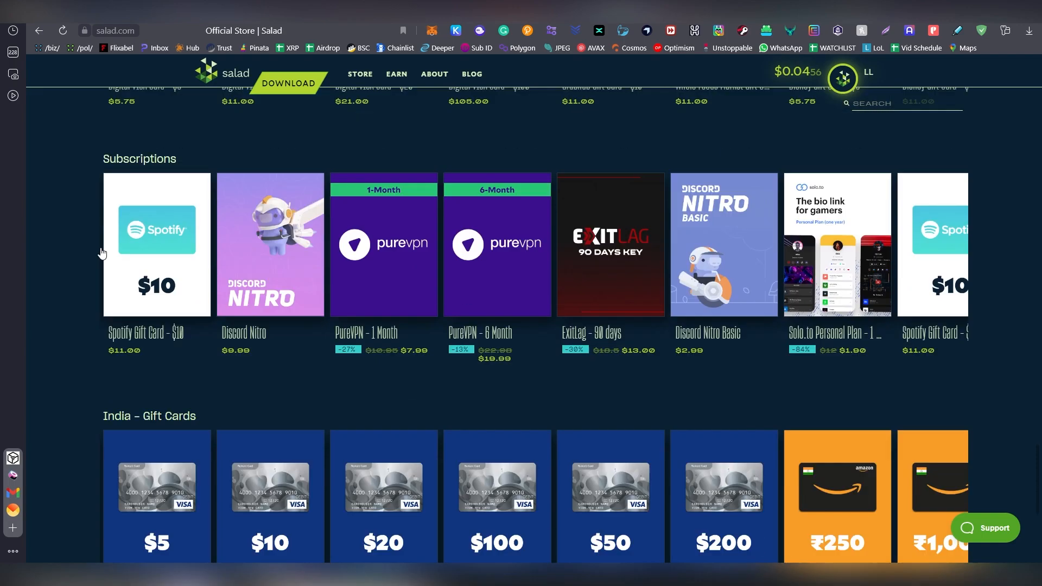
scroll(127, 262, "down", 1)
scroll(126, 261, "down", 2)
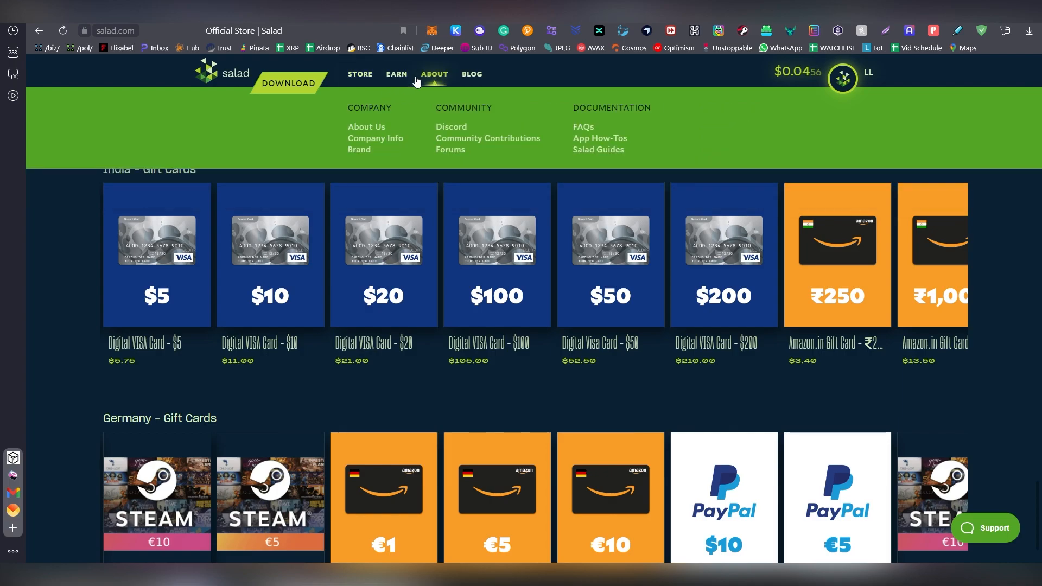
Review Miner Details with 30-day earnings, then move to the earnings Summary page
mouse_move(396, 74)
left_click(380, 142)
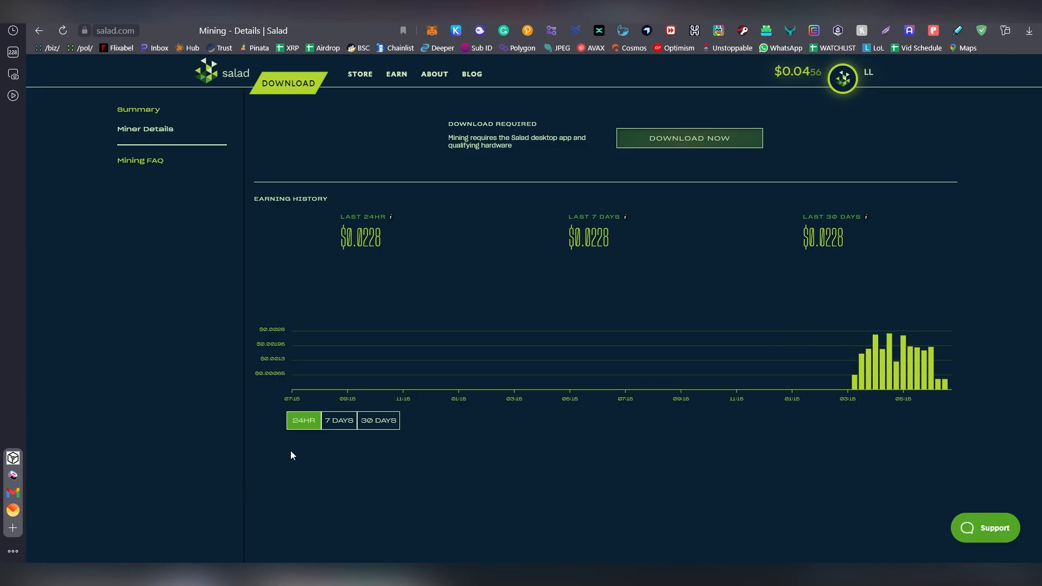
left_click(341, 428)
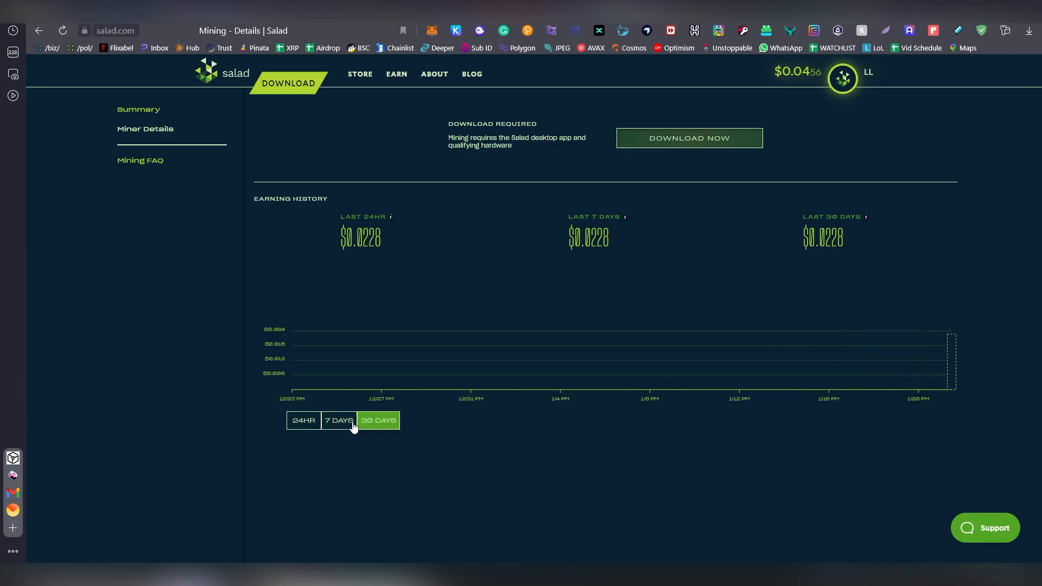
left_click(153, 110)
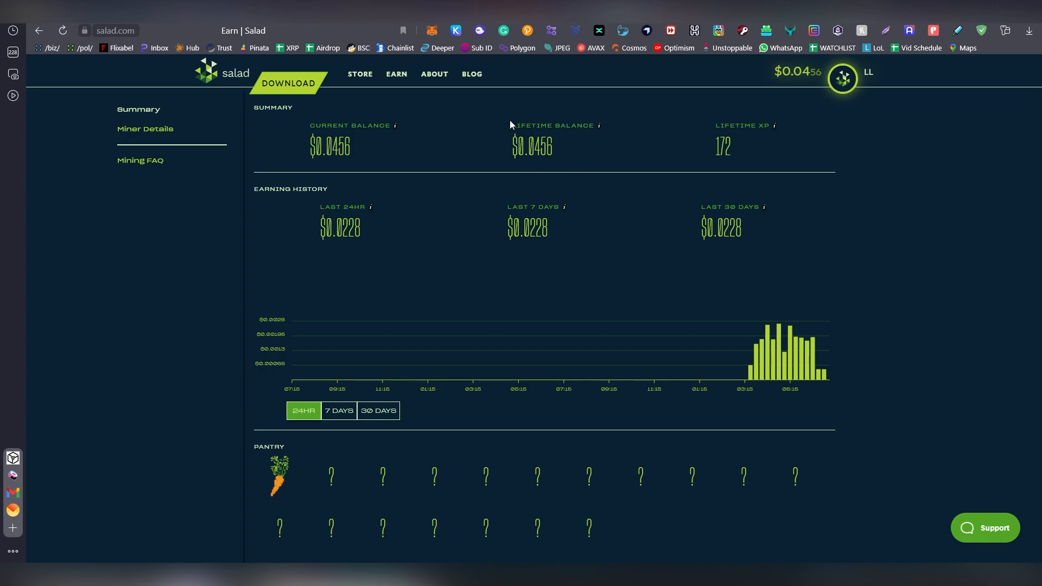
mouse_move(843, 77)
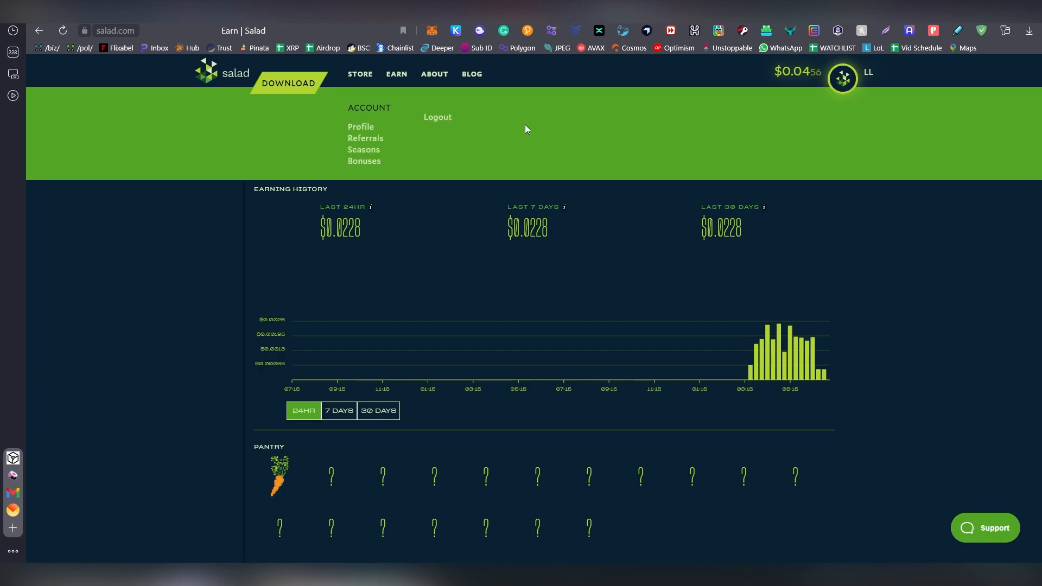
Look over the Referrals page, then switch to the Seasons snapshot with its level rewards
left_click(373, 139)
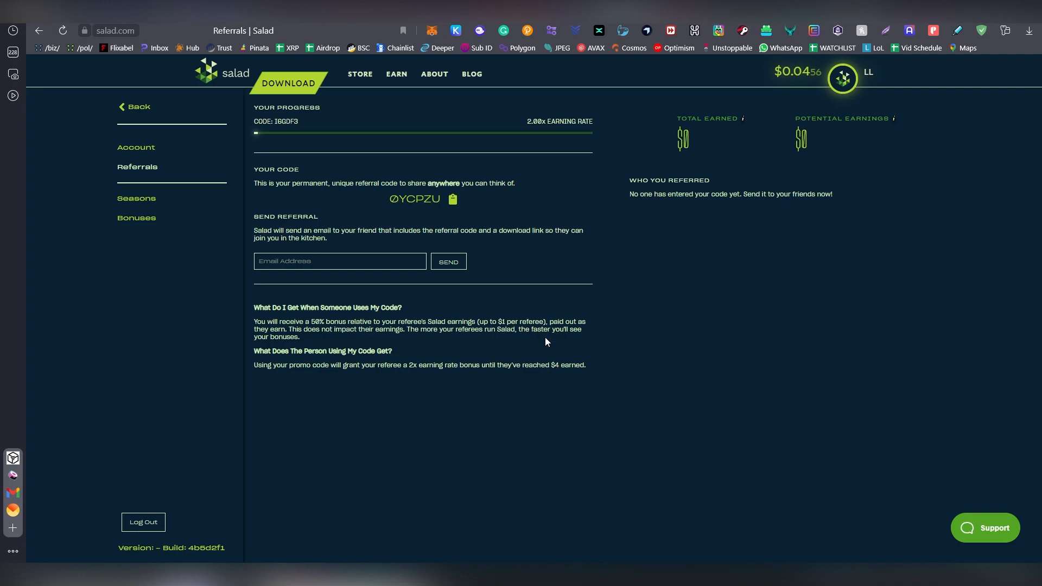
left_click(139, 200)
scroll(328, 258, "down", 3)
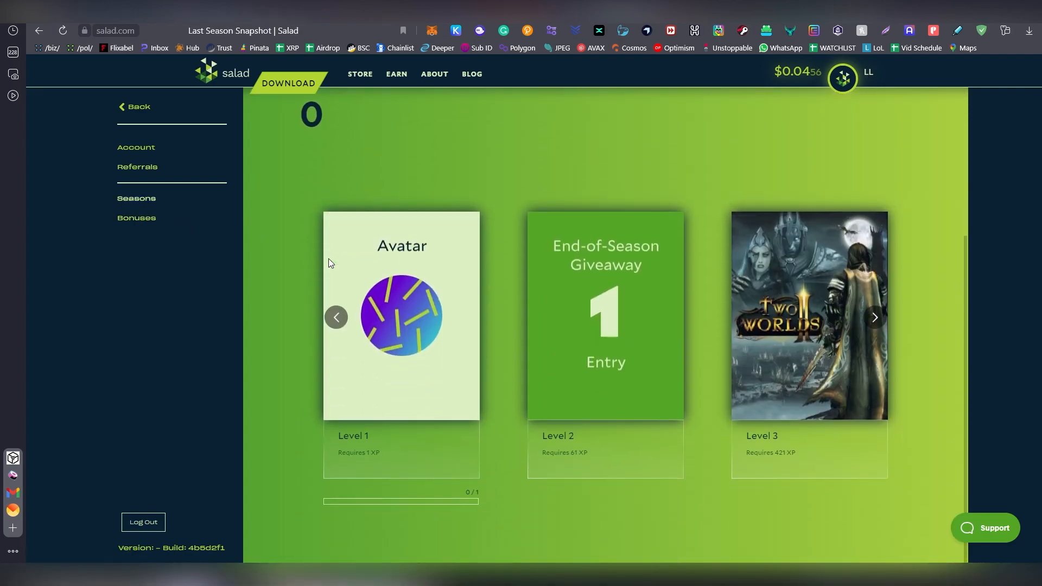
Check the empty Bonuses page, go back, and view the Mining FAQ explanation page
left_click(137, 218)
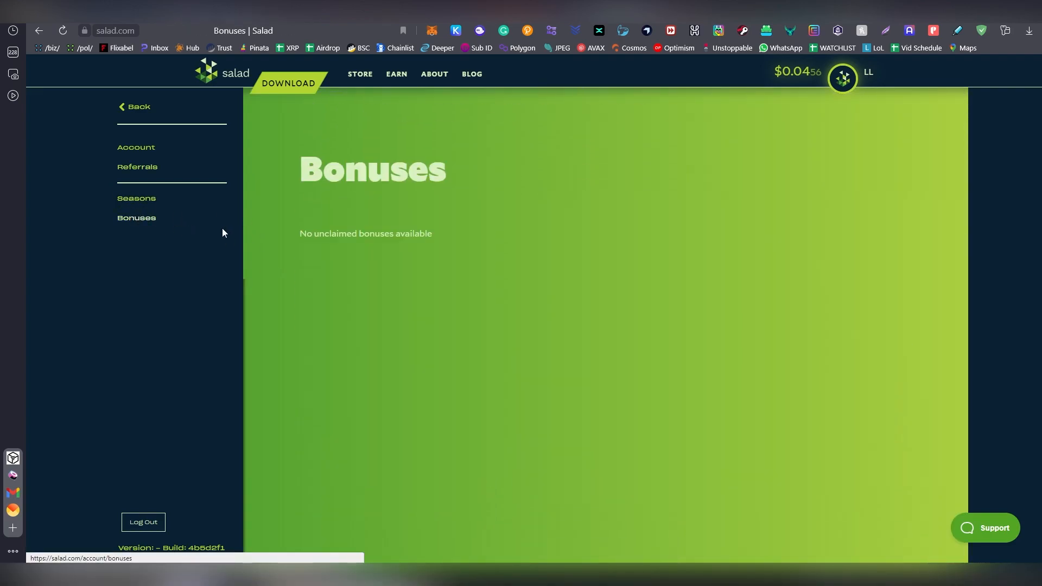
left_click(132, 108)
mouse_move(396, 74)
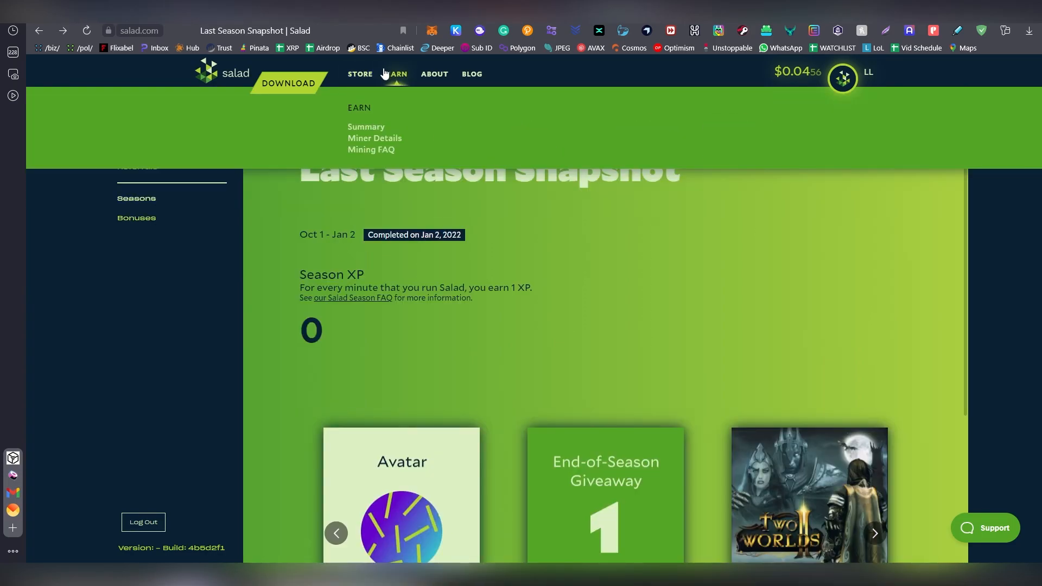
left_click(383, 148)
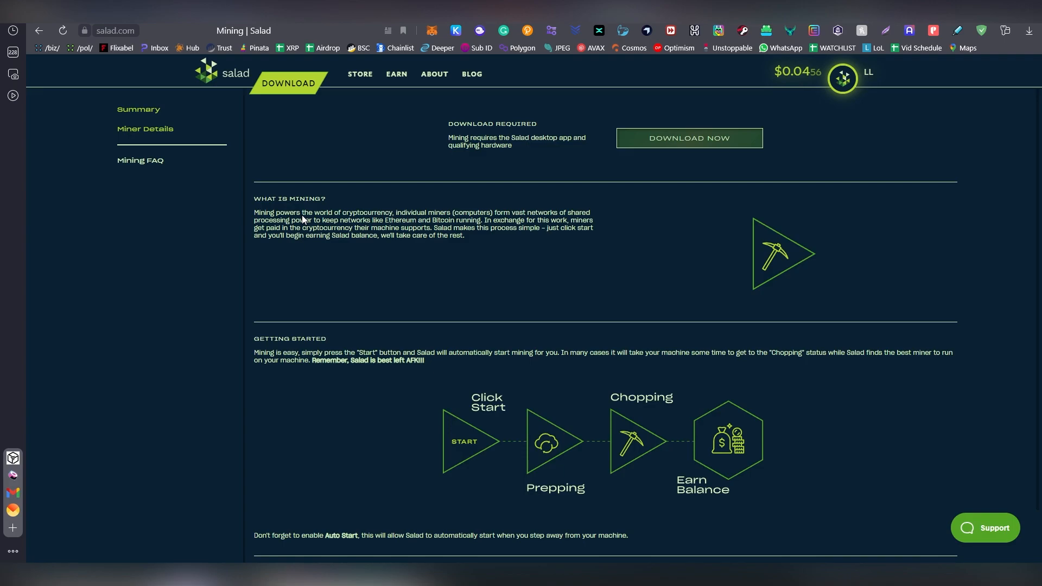
scroll(422, 292, "down", 1)
scroll(664, 407, "up", 1)
scroll(295, 287, "down", 3)
scroll(326, 268, "down", 1)
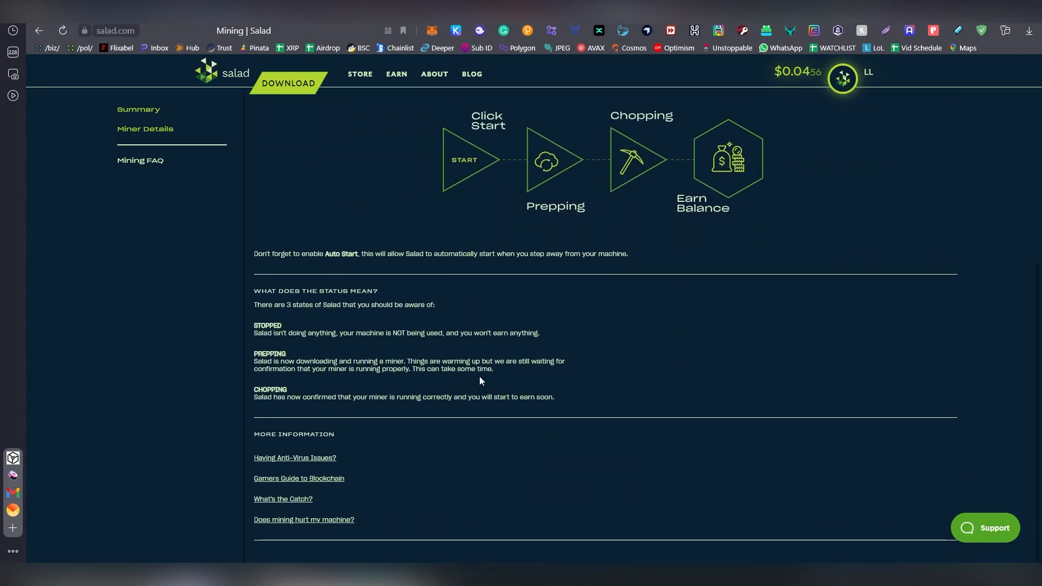
Bring up the Salad miner widget from the tray, check Performance hardware, and return to Earn
left_click(893, 577)
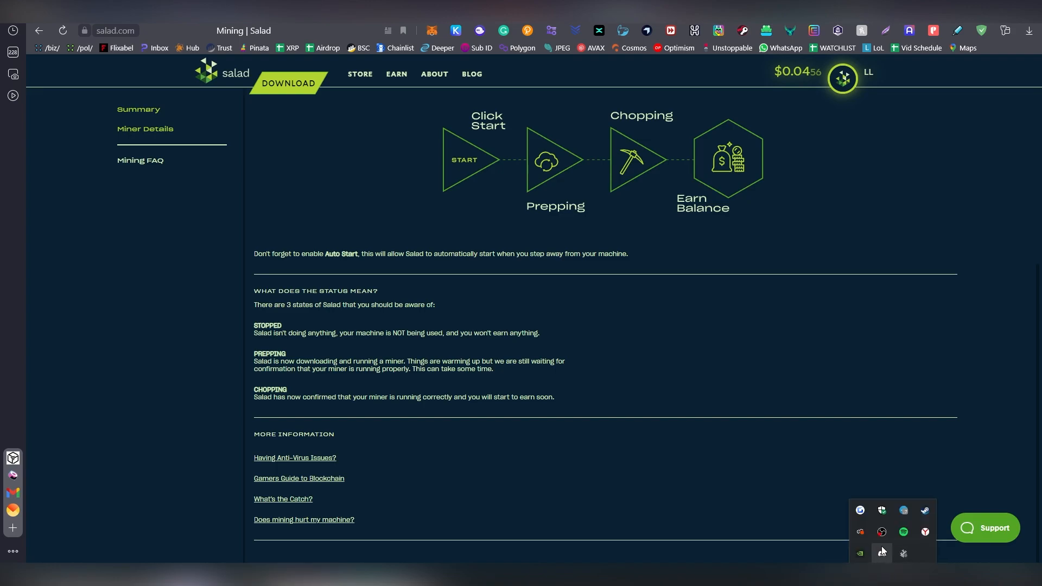
left_click(898, 552)
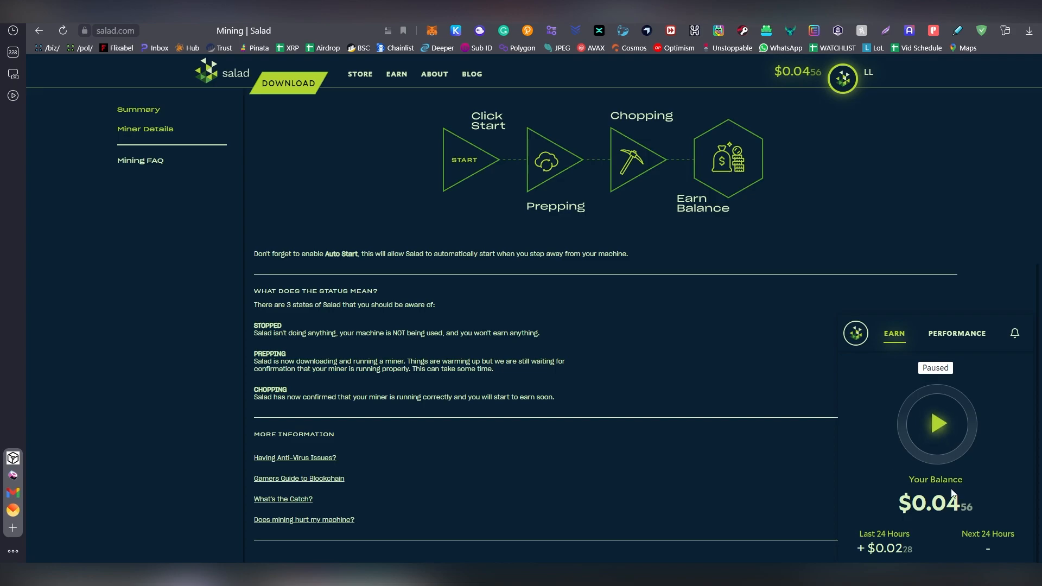
left_click(962, 336)
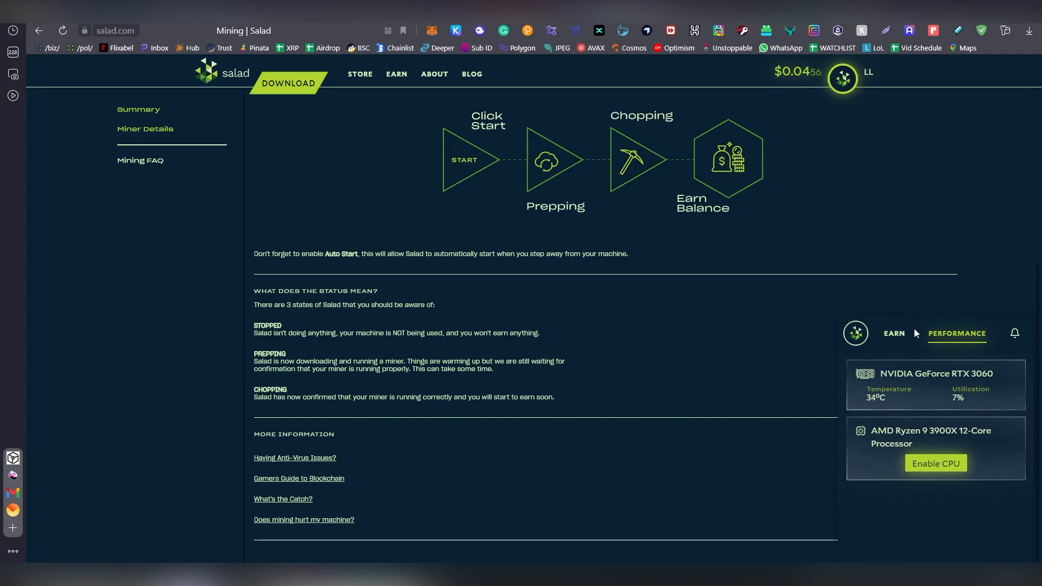
left_click(902, 336)
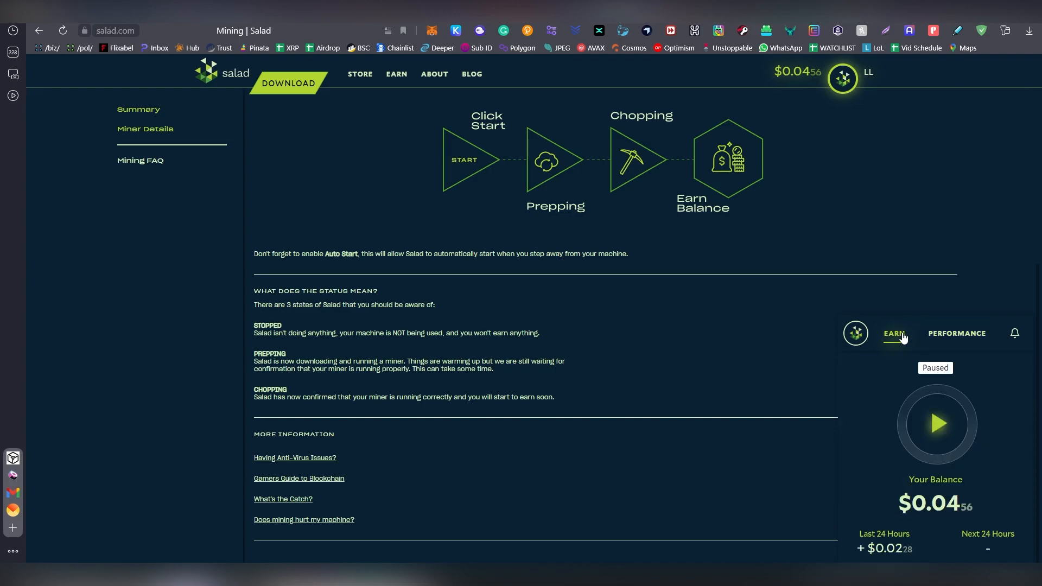
Start mining and show the RTX 3060 and Ryzen 9 3900X hardware cards
left_click(938, 424)
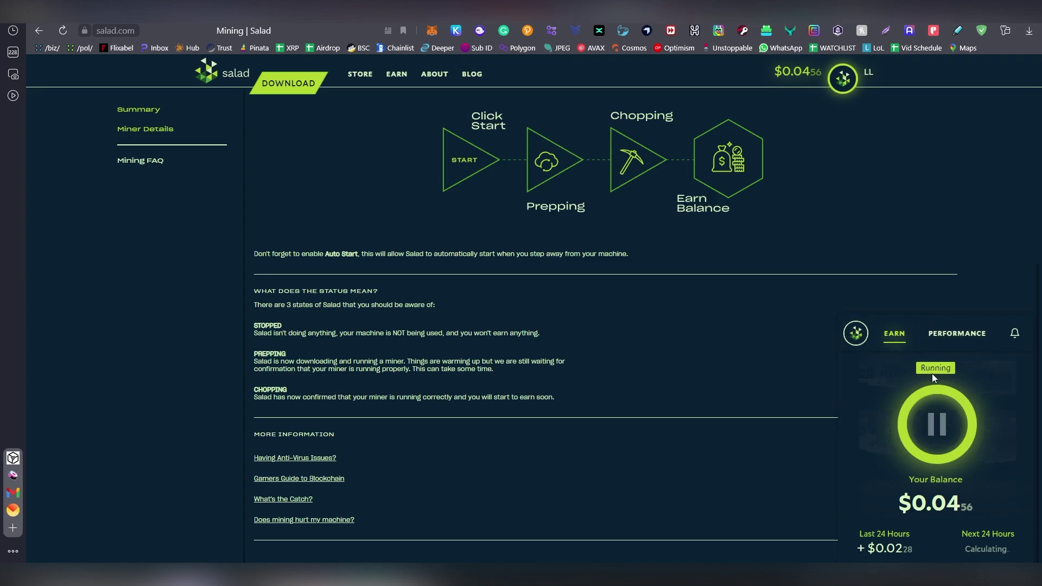
left_click(945, 340)
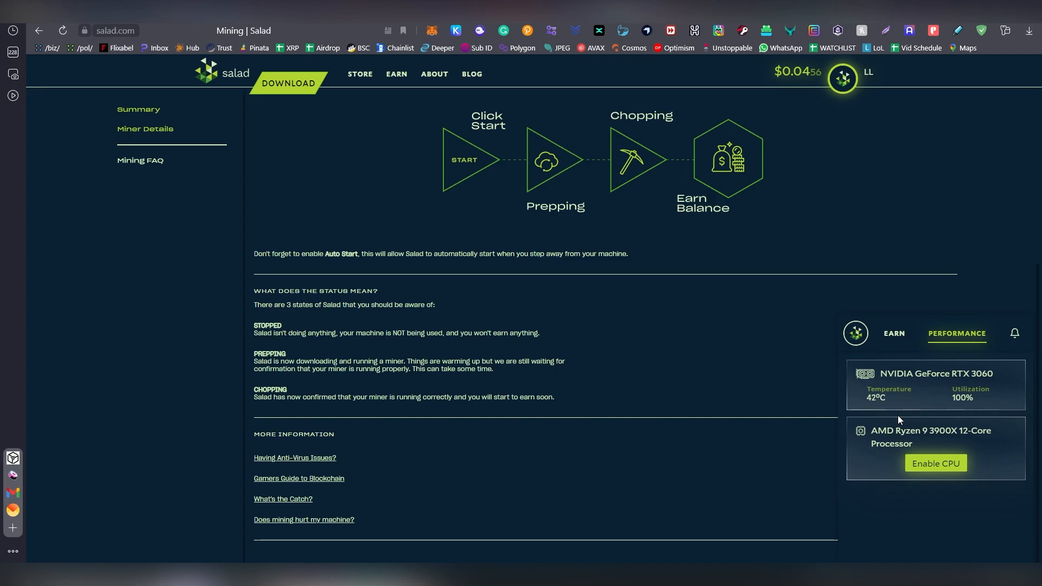
mouse_move(935, 384)
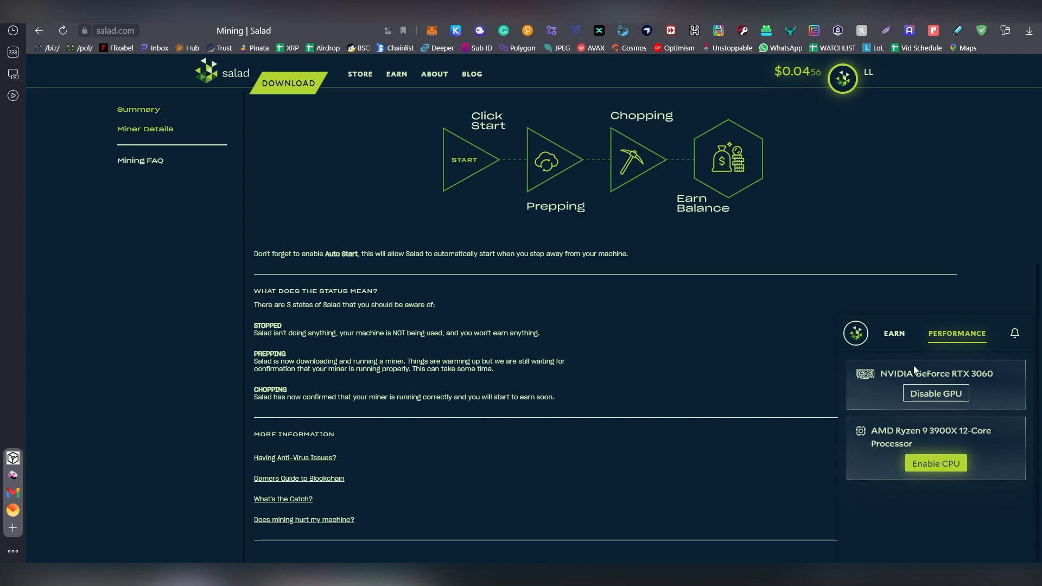
Disable the GPU, dismiss the hardware notice, and return to the hardware list via Earn
left_click(925, 395)
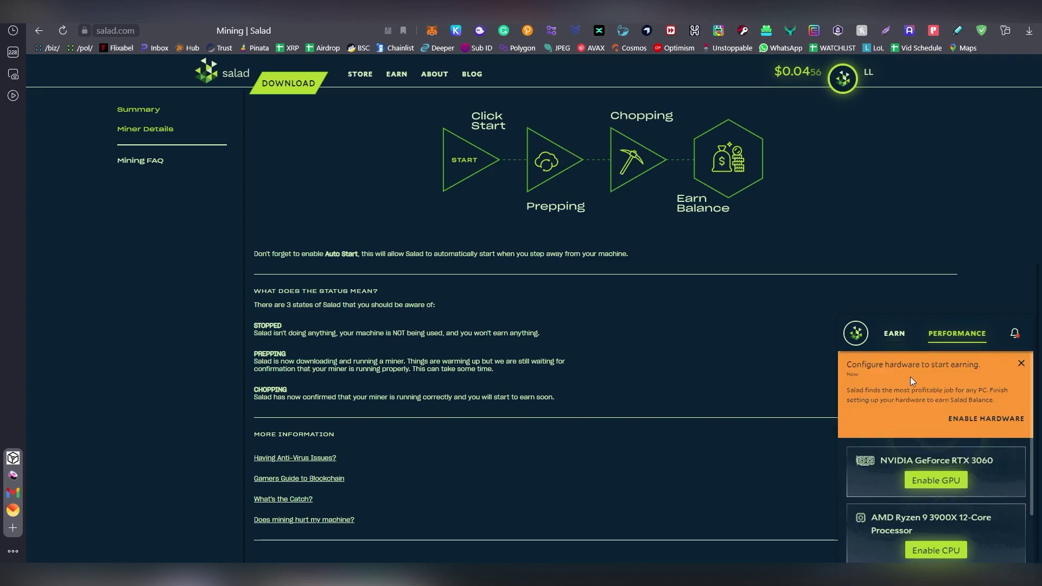
left_click(1022, 364)
left_click(896, 334)
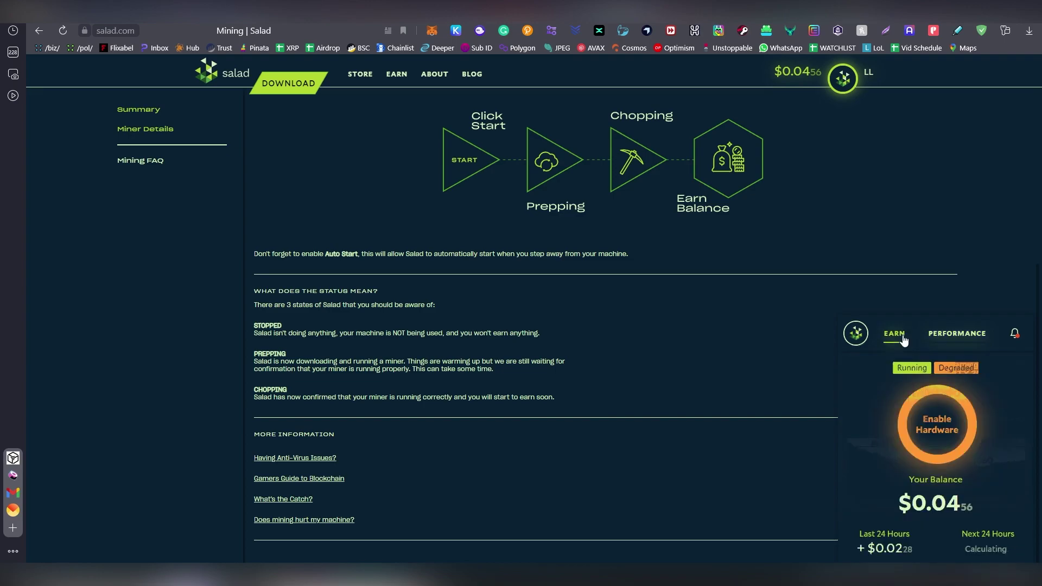
left_click(945, 426)
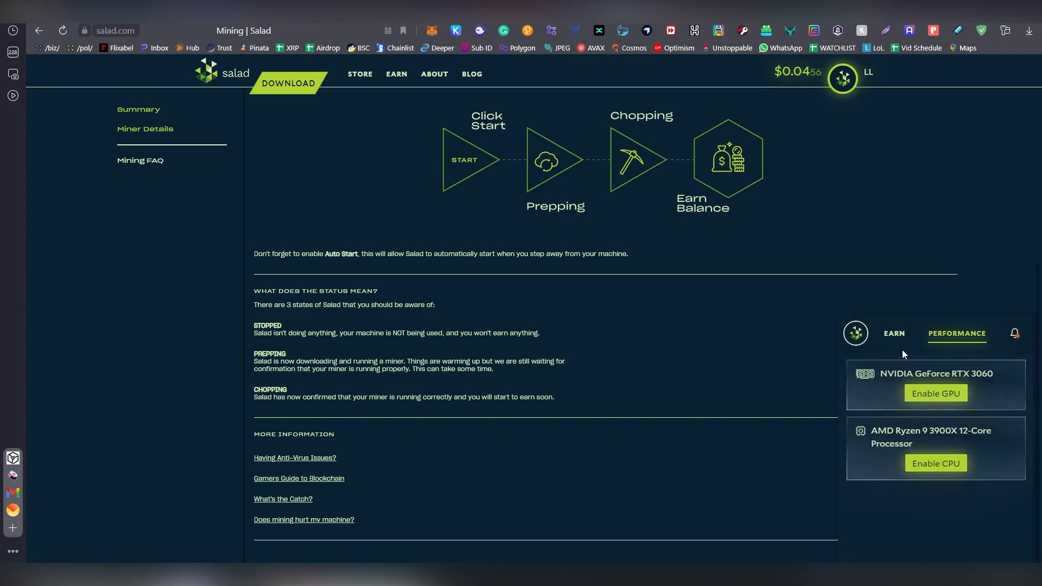
Re-enable the GPU for mining, then pause mining from the Earn view
left_click(922, 399)
left_click(902, 334)
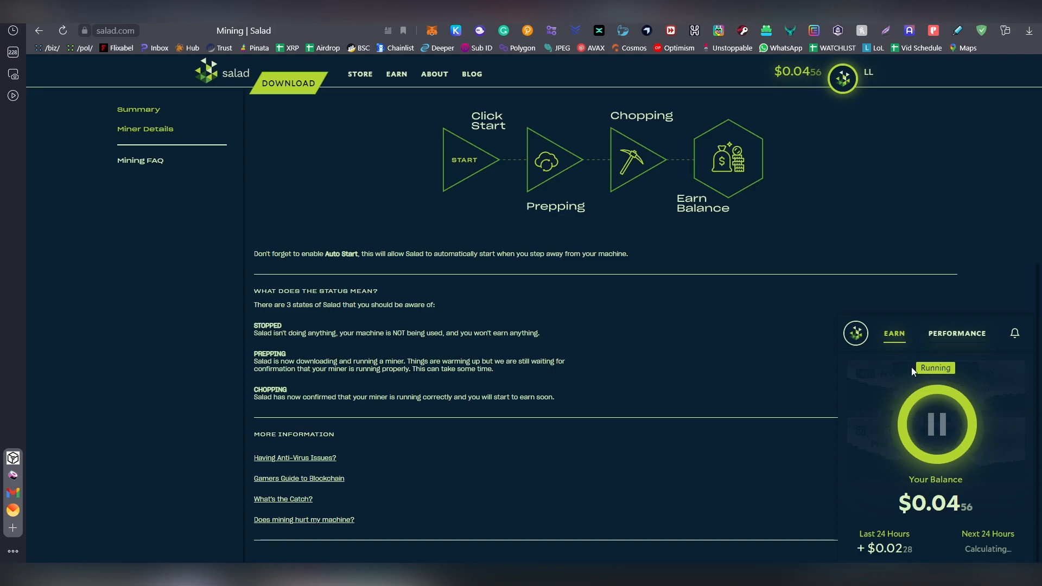
left_click(937, 424)
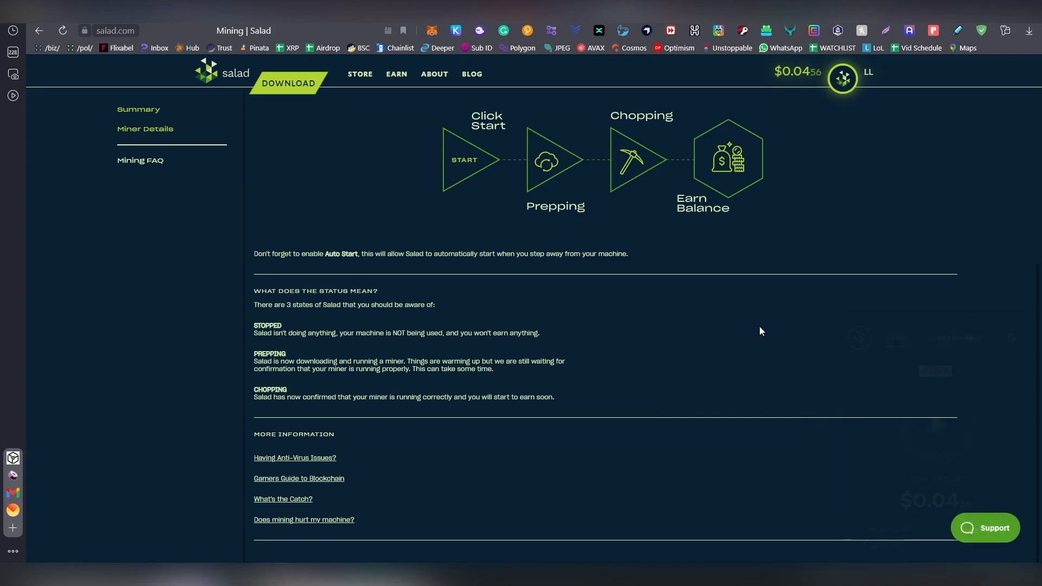
scroll(440, 426, "up", 3)
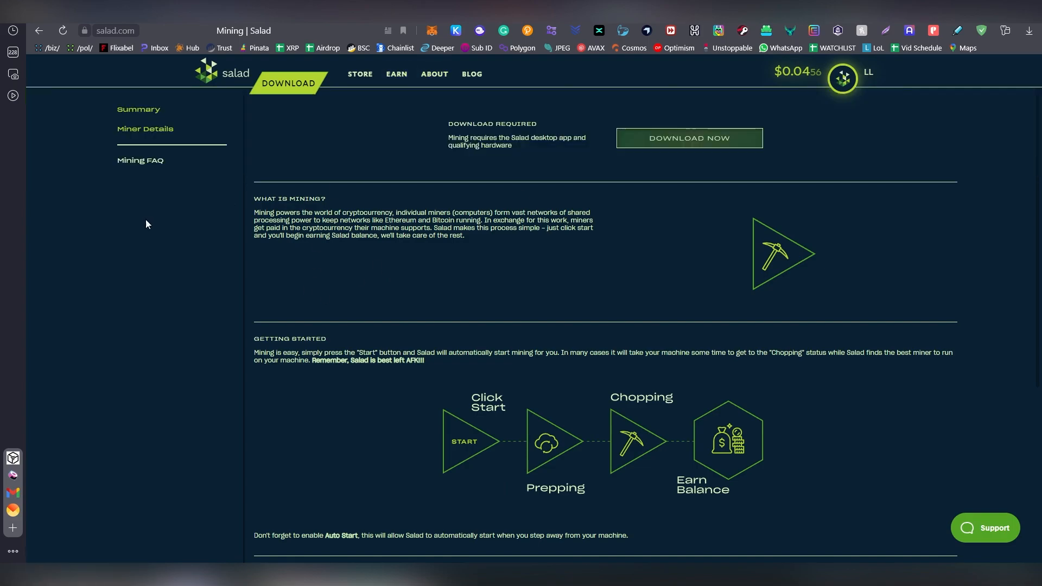
Browse the Official Store catalogue and land on the SaladCloud Snack-sized Prices pricing page
left_click(212, 82)
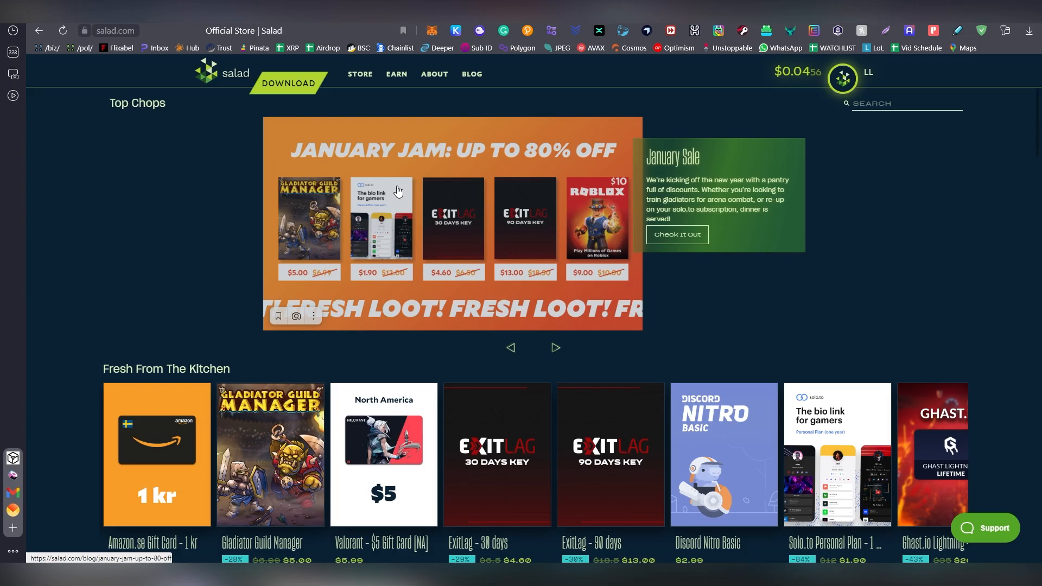
scroll(245, 383, "down", 3)
scroll(246, 384, "down", 3)
scroll(245, 384, "down", 3)
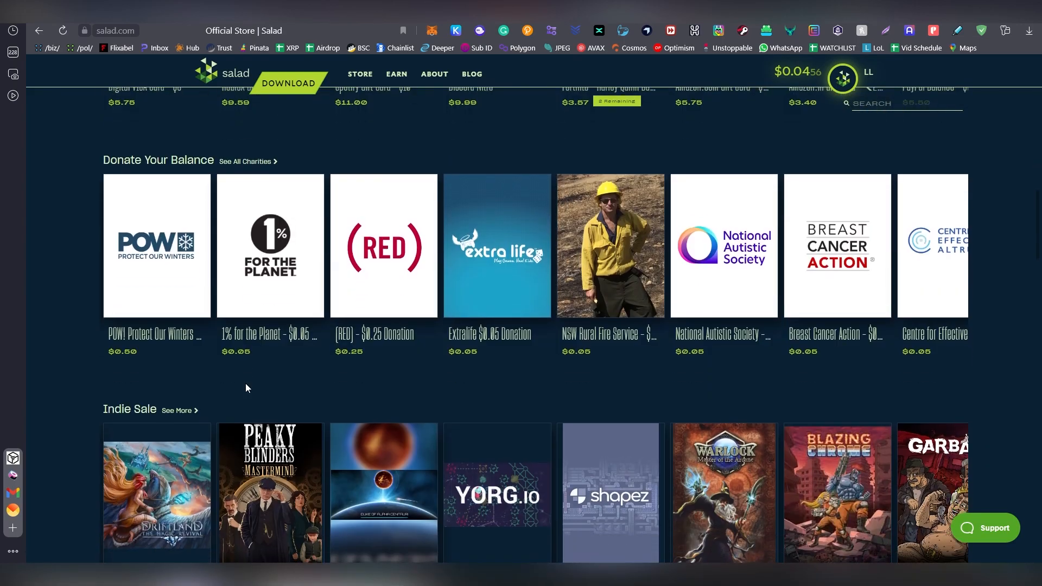
scroll(246, 383, "down", 4)
scroll(245, 383, "down", 5)
scroll(245, 384, "down", 3)
scroll(246, 382, "down", 3)
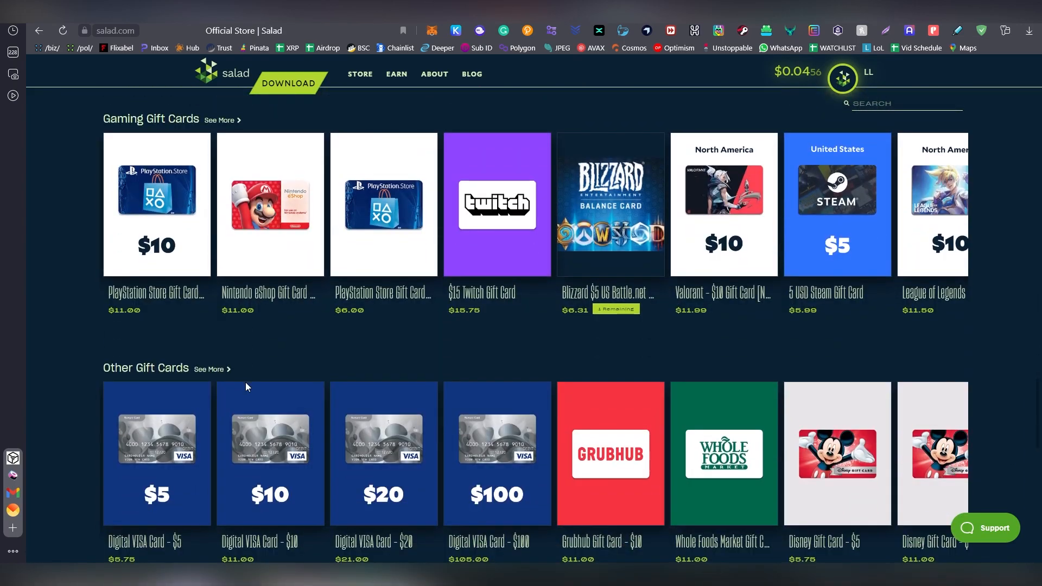
scroll(246, 382, "down", 3)
scroll(245, 382, "down", 3)
scroll(245, 382, "down", 3)
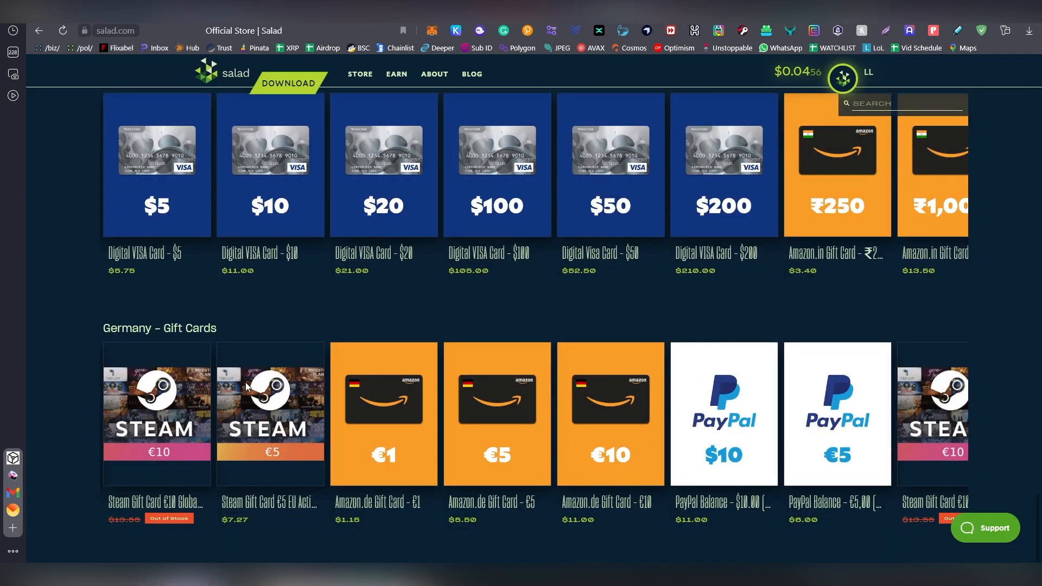
scroll(246, 382, "up", 3)
scroll(246, 382, "up", 3)
scroll(245, 381, "up", 3)
scroll(269, 377, "up", 3)
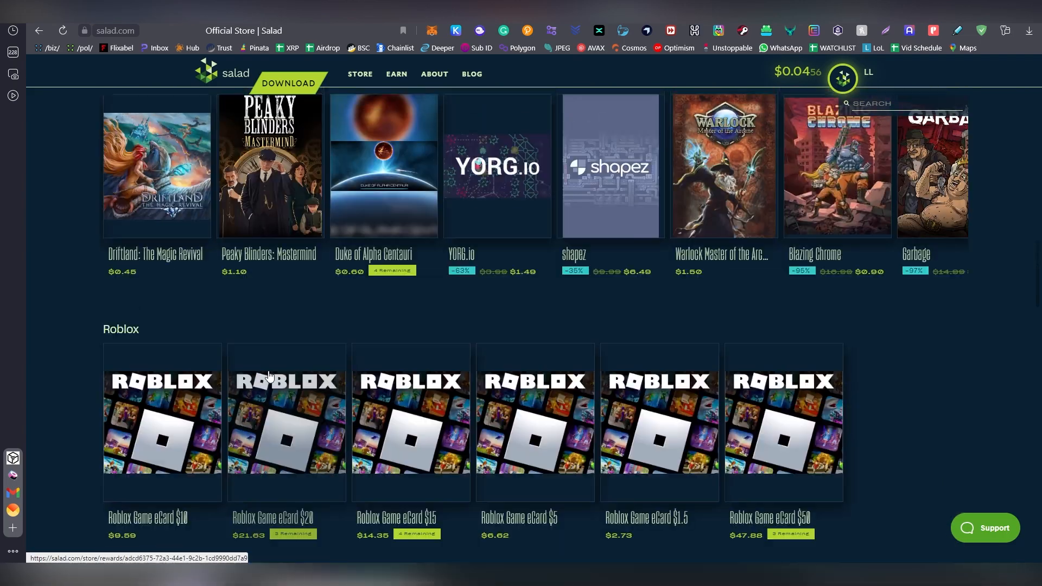
scroll(269, 376, "up", 3)
scroll(345, 342, "up", 3)
scroll(361, 339, "up", 3)
scroll(361, 340, "up", 3)
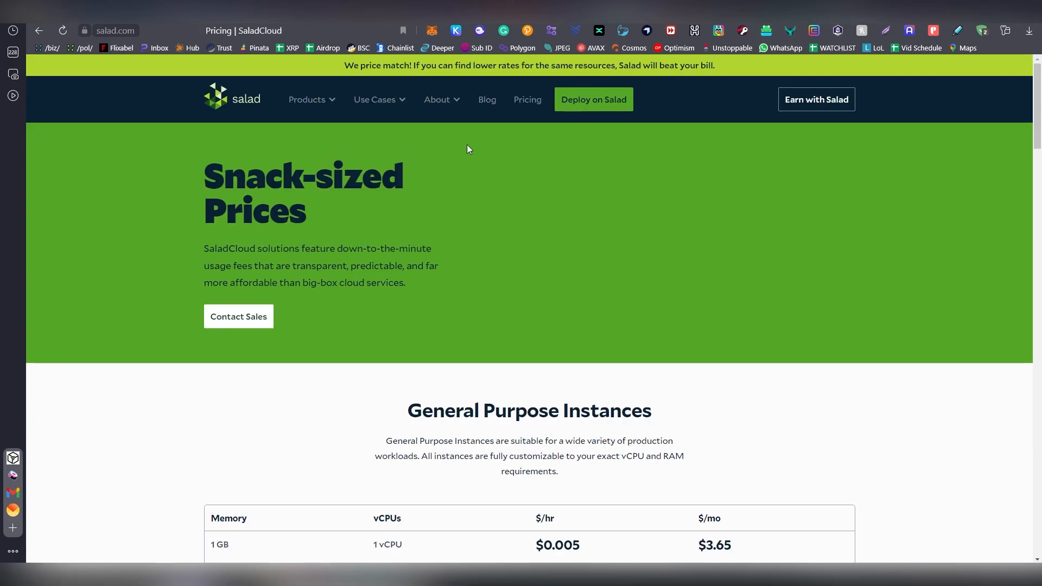
Visit the Generative A.I. and Public Data Collection use-case pages and review the Cost Comparison table
left_click(399, 138)
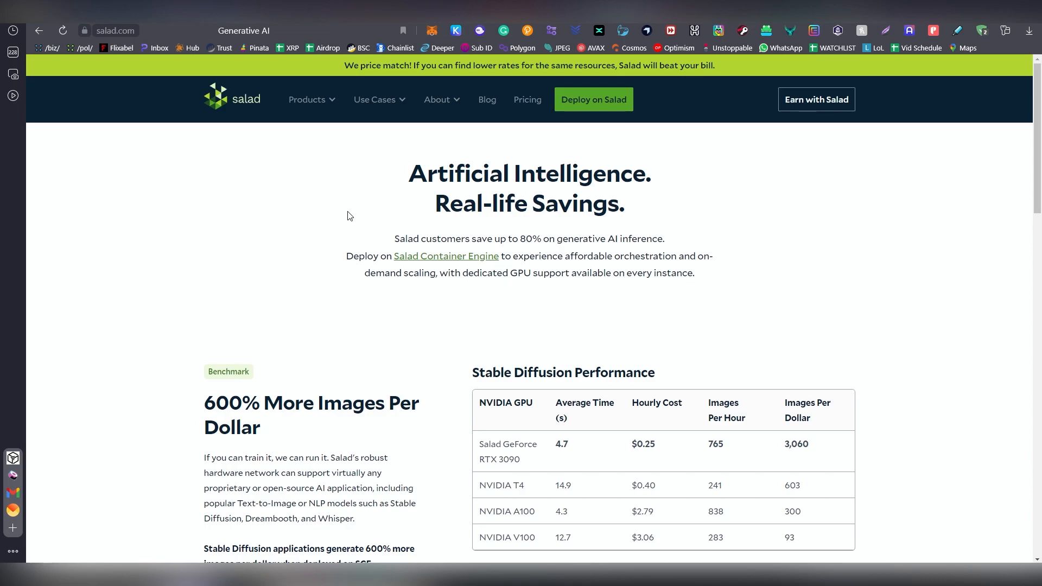
mouse_move(379, 99)
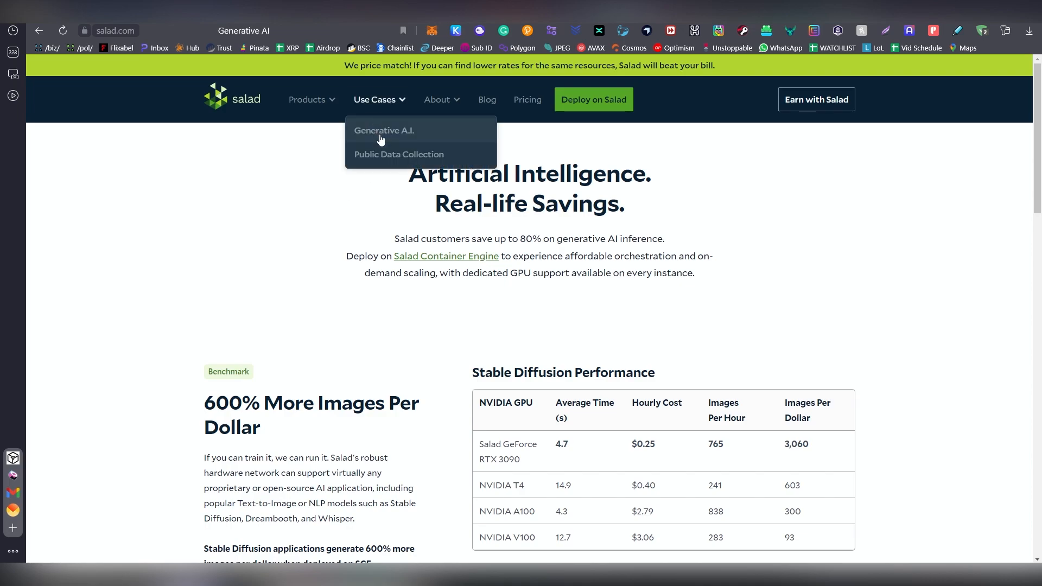
left_click(388, 152)
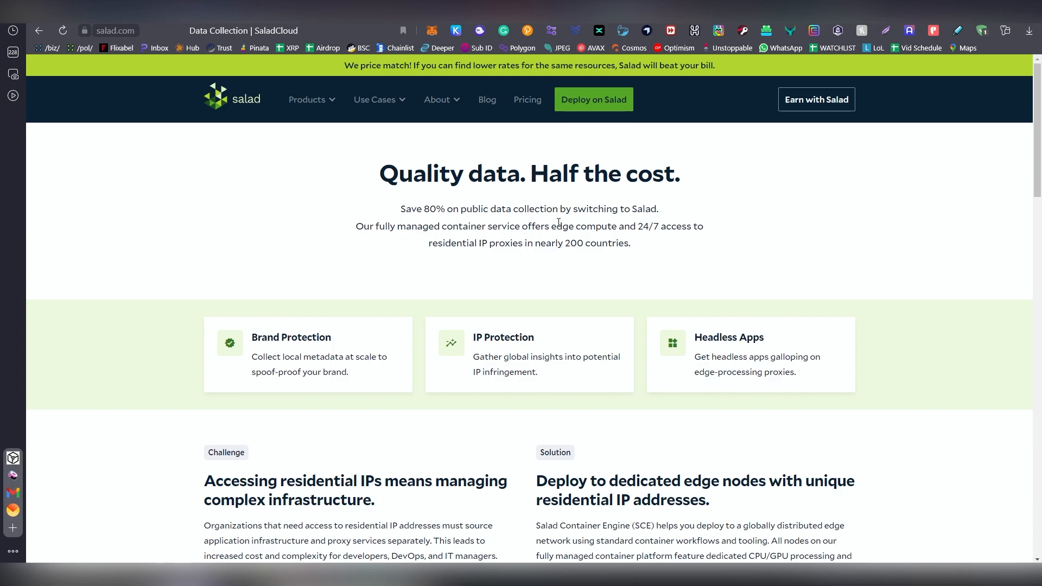
scroll(400, 326, "down", 1)
left_click_drag(437, 301, 697, 303)
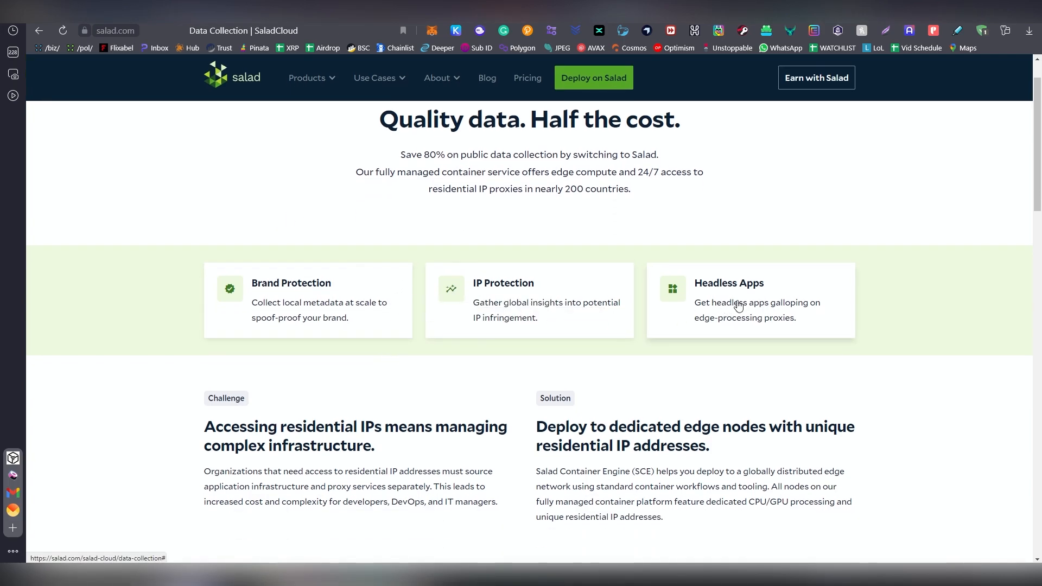
scroll(321, 256, "down", 3)
scroll(322, 261, "down", 2)
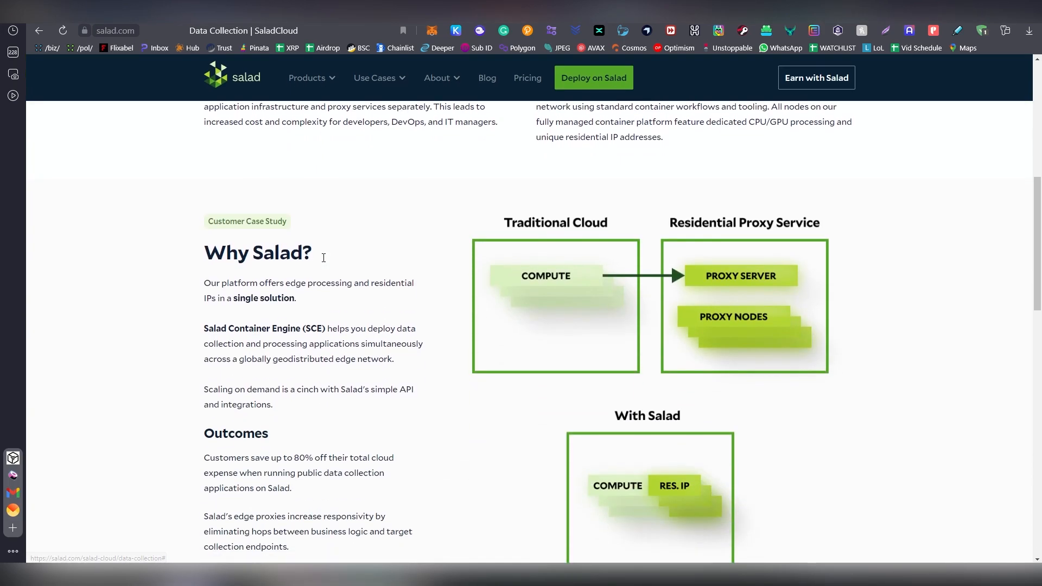
scroll(322, 261, "down", 2)
scroll(323, 261, "down", 3)
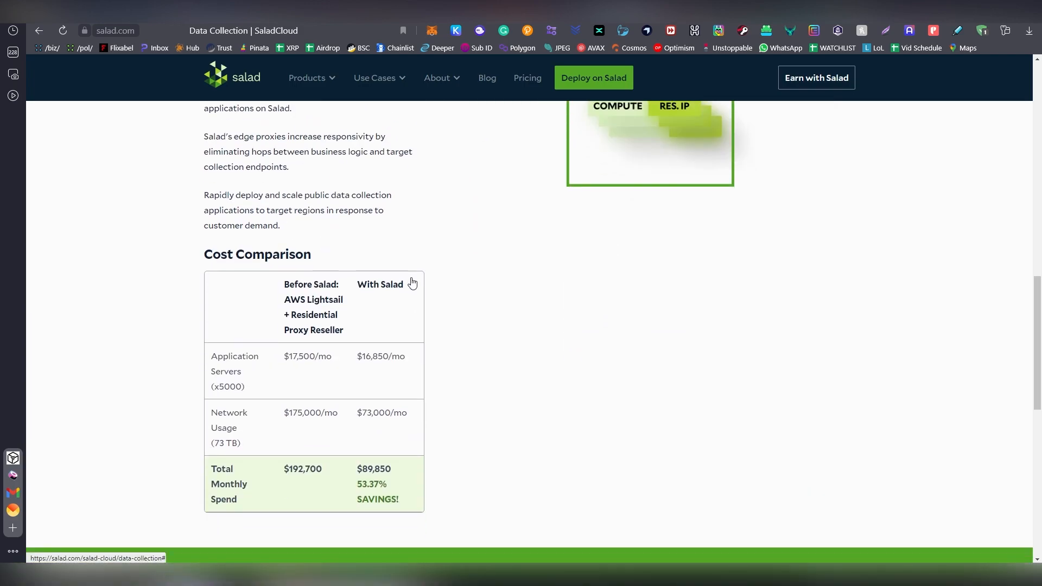
scroll(416, 282, "up", 4)
scroll(416, 283, "up", 1)
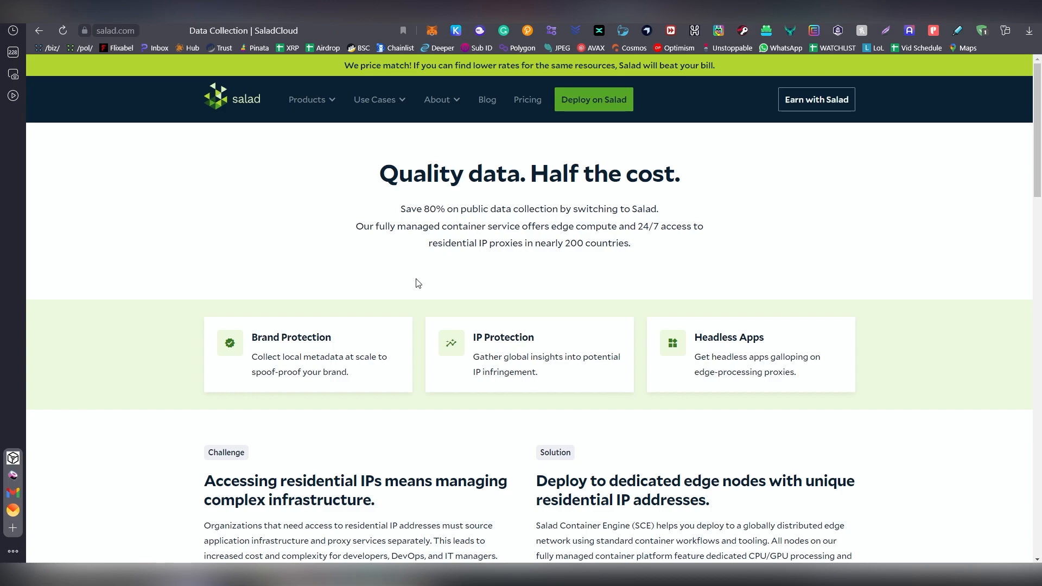
Load the Community Cloud home page via the Salad logo and scroll to the Free Your Flow developer tools
left_click(234, 105)
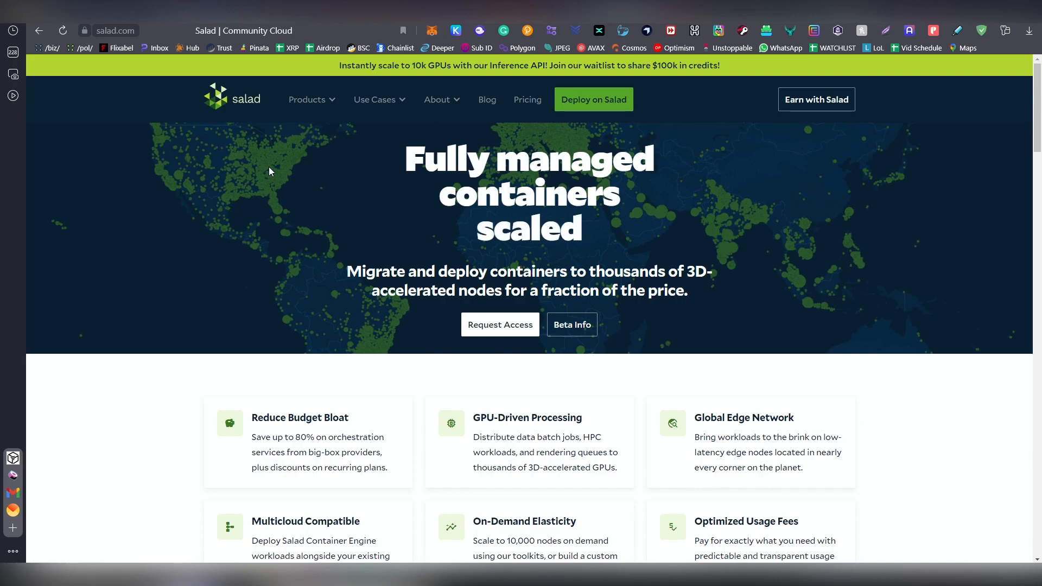
scroll(277, 180, "down", 3)
scroll(287, 189, "down", 3)
scroll(286, 189, "down", 2)
scroll(286, 189, "down", 2)
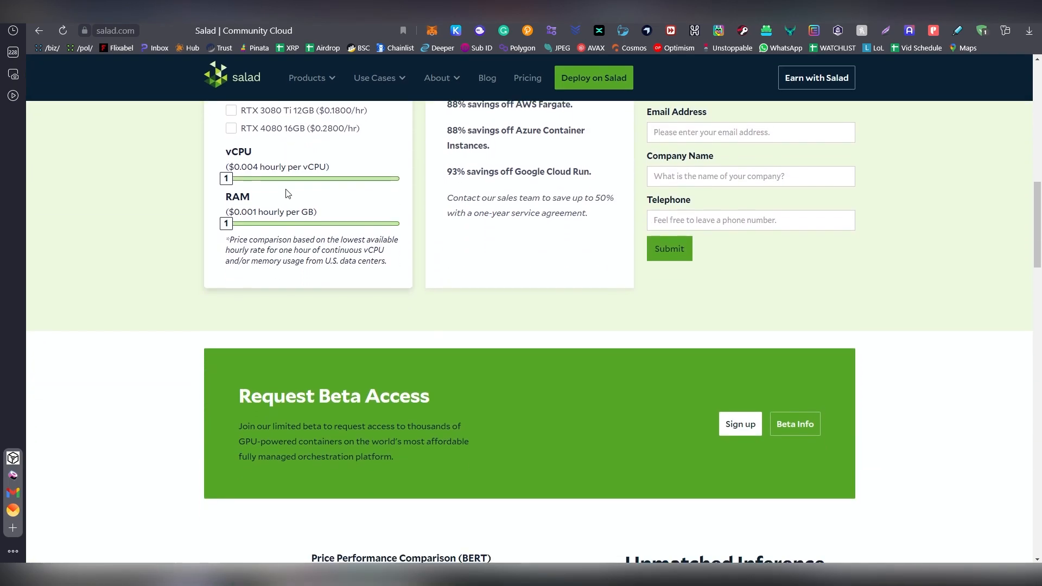
scroll(286, 189, "down", 2)
scroll(286, 189, "down", 1)
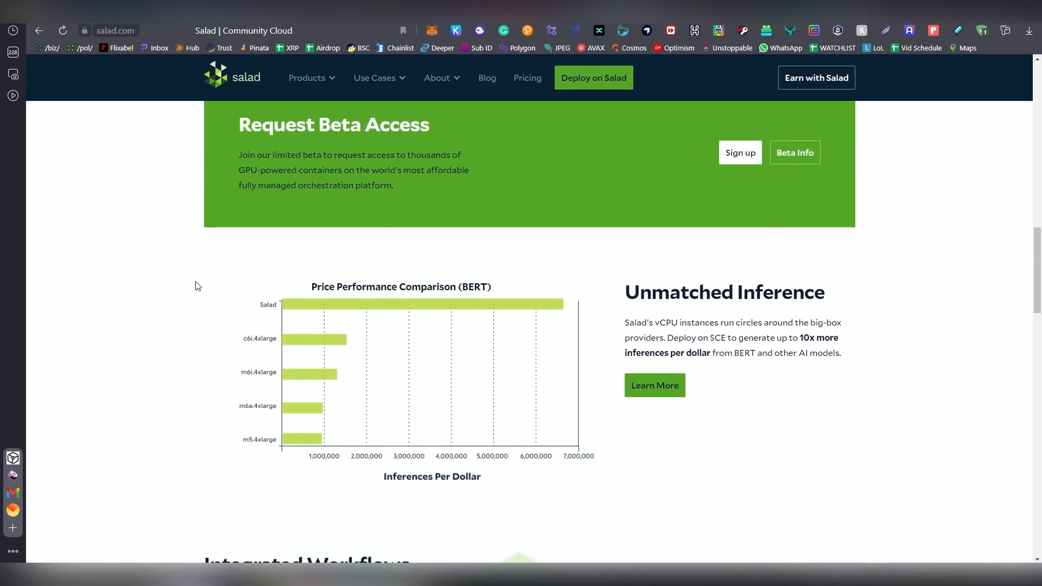
scroll(196, 285, "down", 1)
scroll(197, 283, "down", 2)
scroll(196, 282, "down", 1)
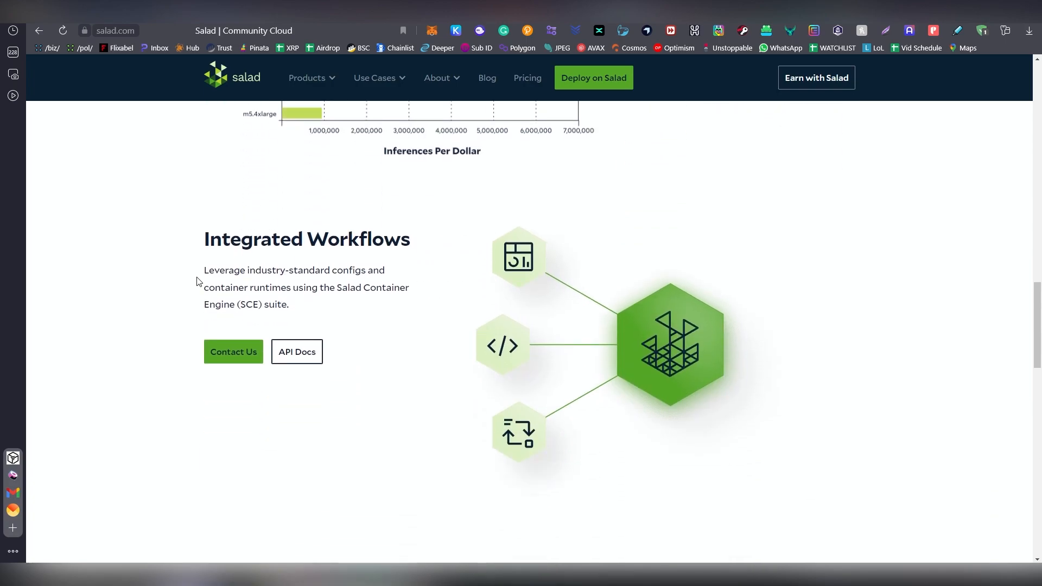
scroll(196, 281, "down", 1)
scroll(196, 282, "down", 2)
scroll(198, 279, "down", 1)
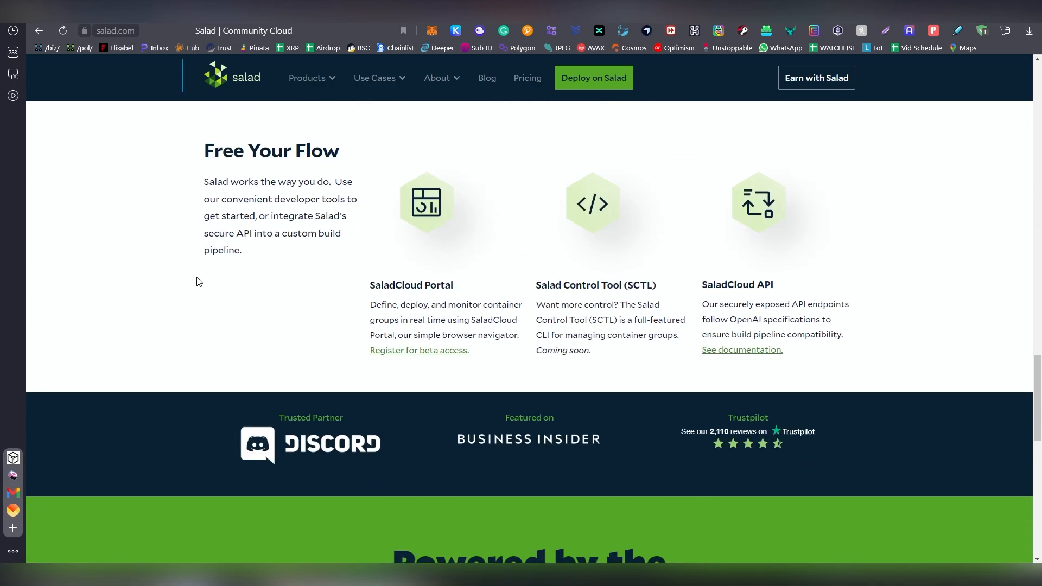